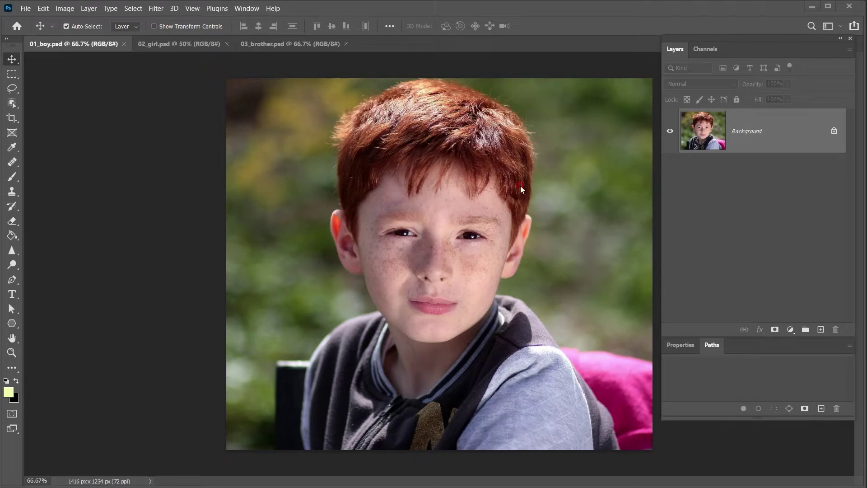
In Neural Filters, download the Skin Smoothing and Style Transfer filters.
{"action": "left_click", "coordinate": [156, 9]}
{"action": "left_click", "coordinate": [213, 50]}
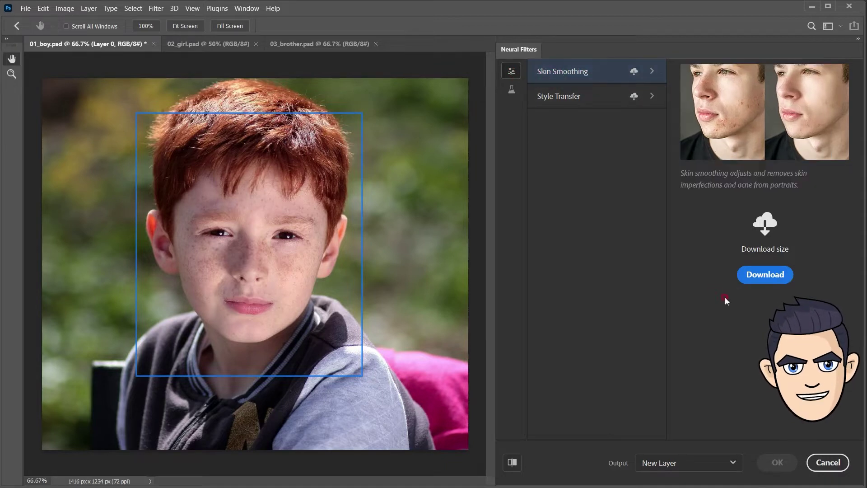
{"action": "left_click", "coordinate": [764, 275]}
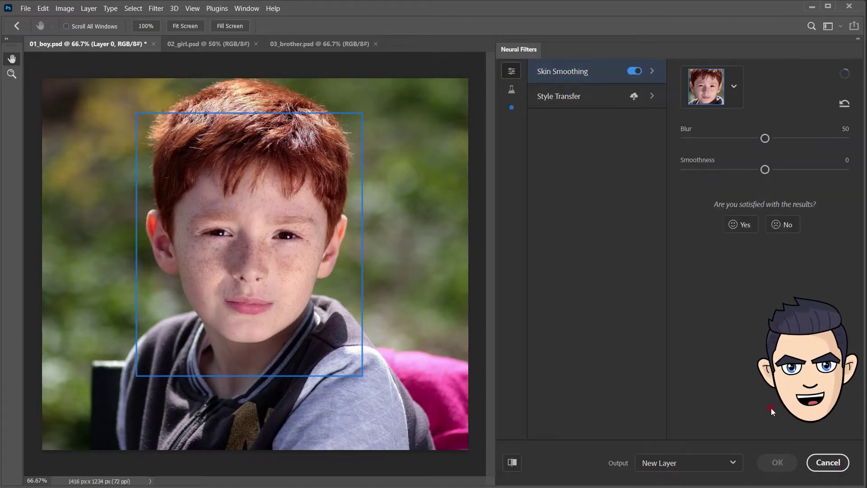
{"action": "left_click", "coordinate": [564, 101]}
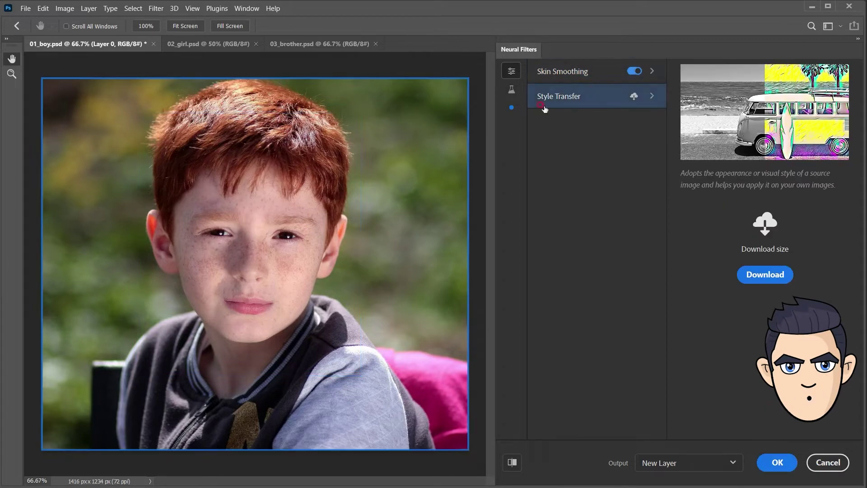
{"action": "left_click", "coordinate": [765, 274]}
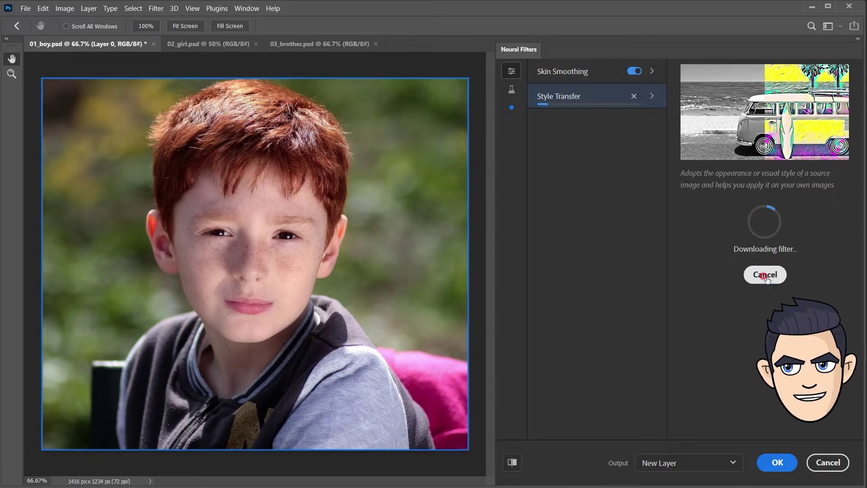
Download the beta Makeup Transfer, Colorize, Super Zoom and JPEG Artefacts Removal filters.
{"action": "left_click", "coordinate": [512, 89]}
{"action": "left_click", "coordinate": [552, 96]}
{"action": "left_click", "coordinate": [758, 293]}
{"action": "left_click", "coordinate": [550, 146]}
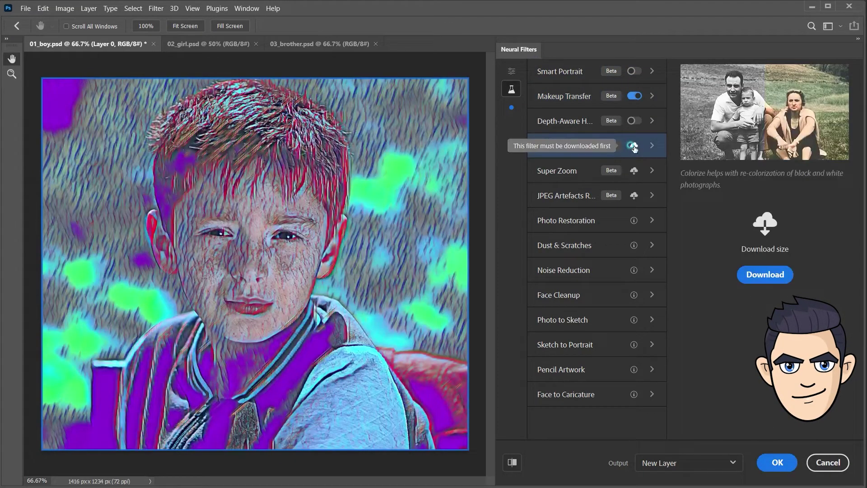
{"action": "left_click", "coordinate": [634, 146]}
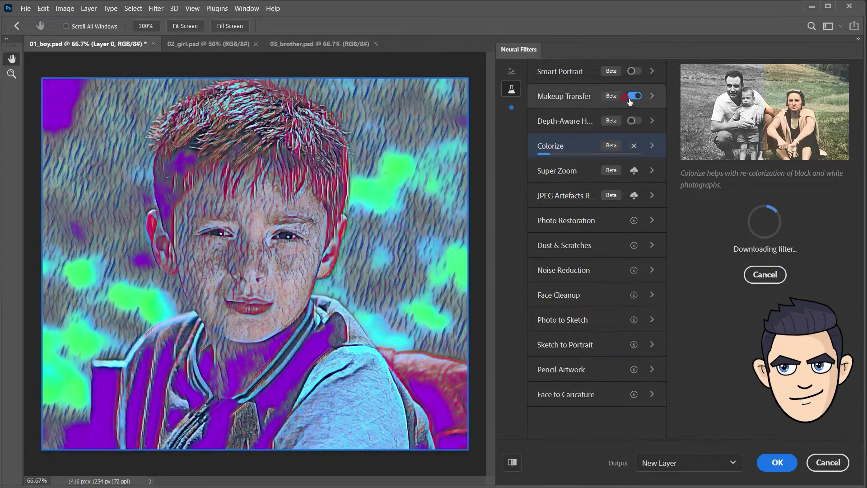
{"action": "left_click", "coordinate": [576, 171]}
{"action": "left_click", "coordinate": [634, 170]}
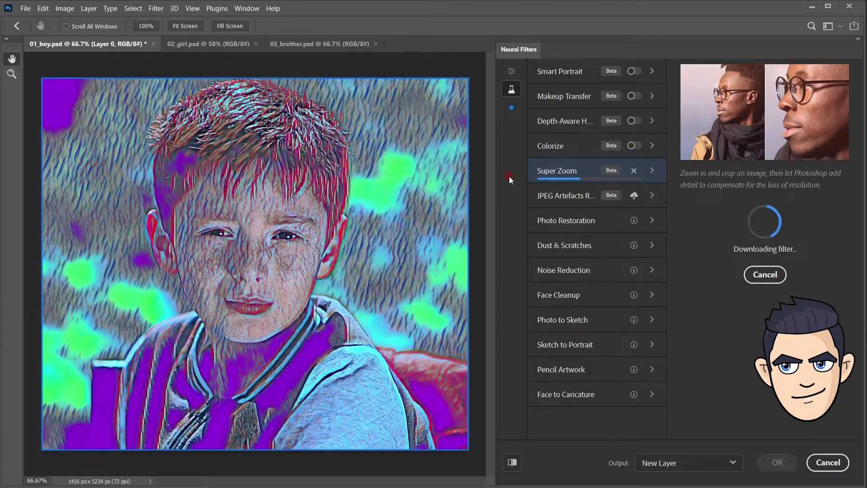
{"action": "left_click", "coordinate": [634, 170]}
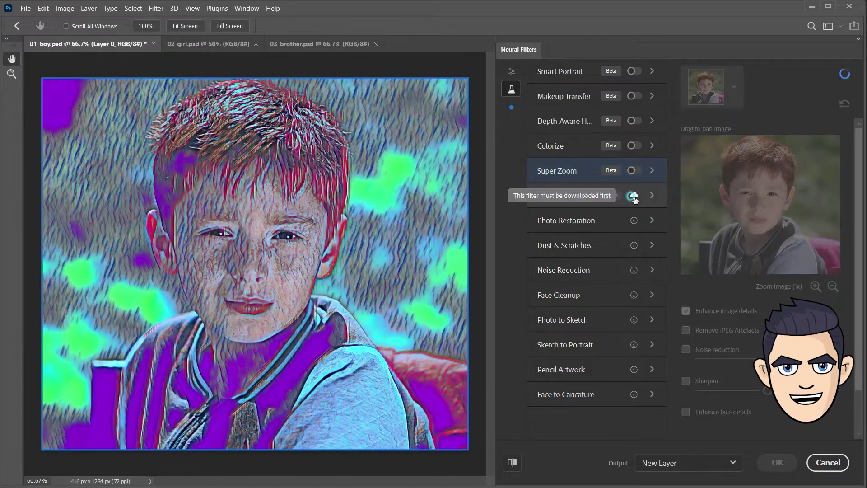
{"action": "left_click", "coordinate": [634, 196]}
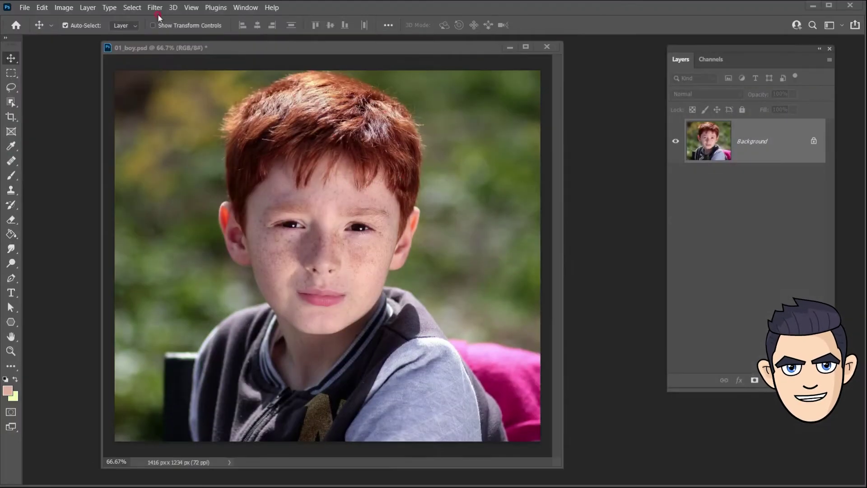
{"action": "left_click", "coordinate": [158, 9]}
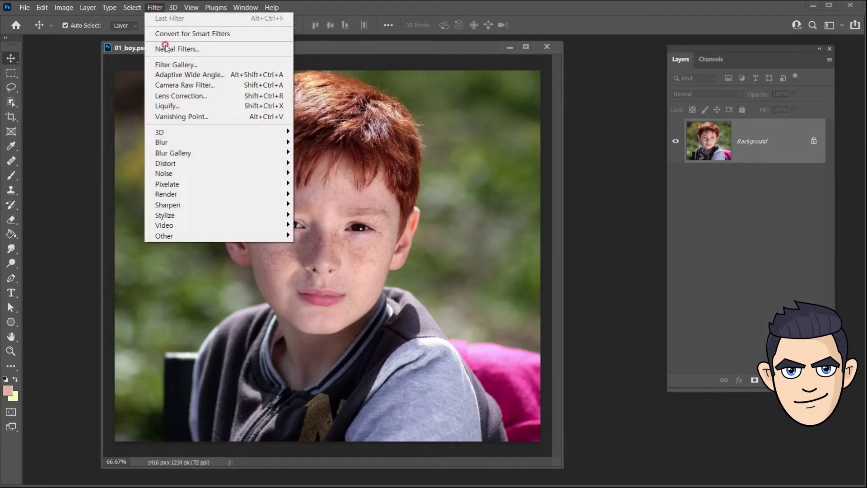
Enable Skin Smoothing on the boy's portrait and raise Blur to 100.
{"action": "left_click", "coordinate": [165, 48]}
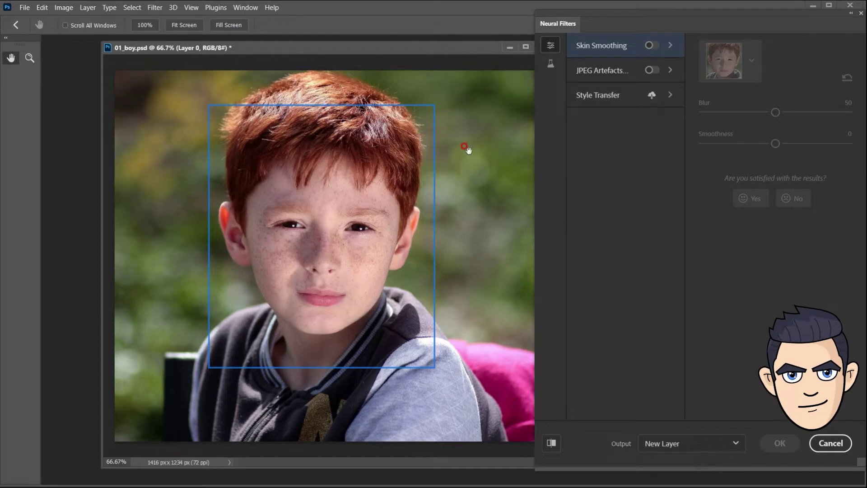
{"action": "left_click", "coordinate": [652, 46]}
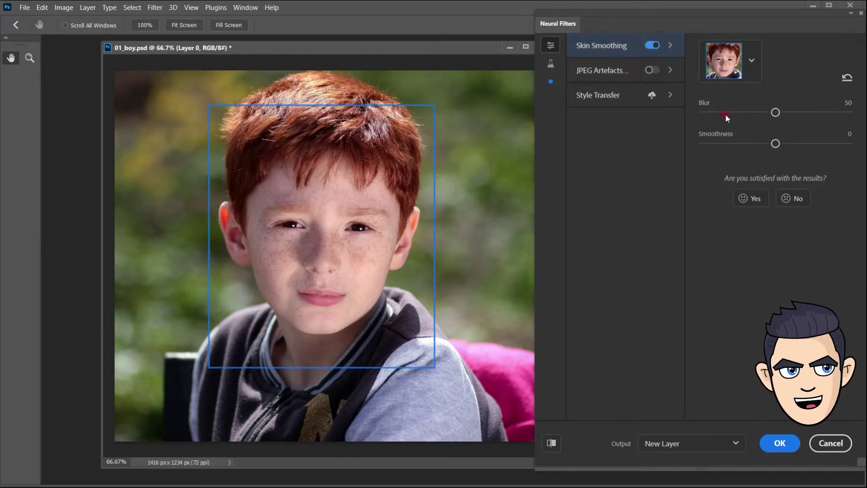
{"action": "left_click_drag", "start_coordinate": [777, 114], "coordinate": [864, 114]}
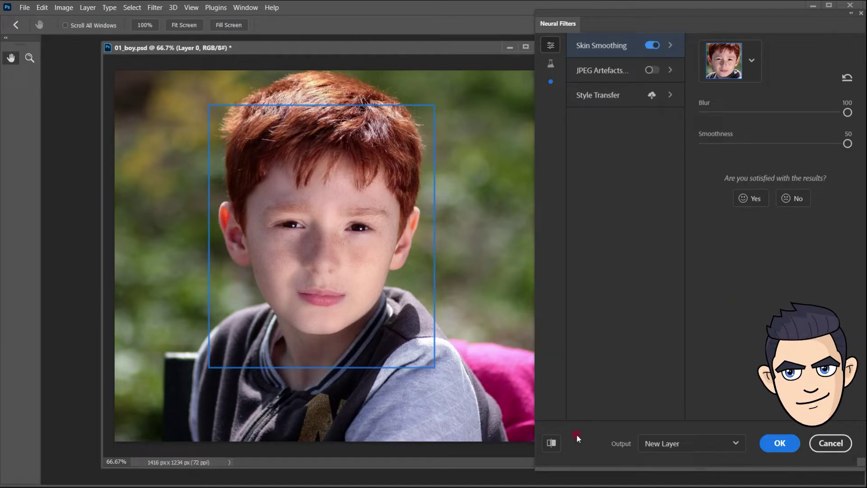
Compare the smoothed face against the unsmoothed original by toggling the filter and preview.
{"action": "left_click", "coordinate": [652, 45]}
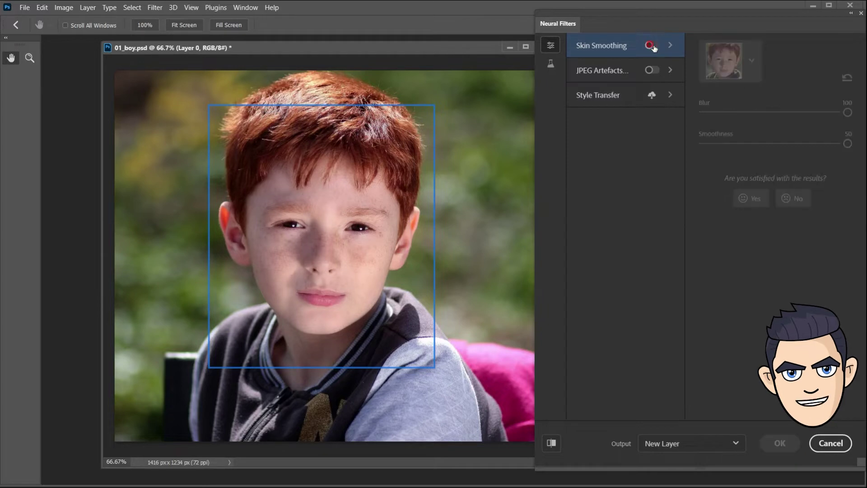
{"action": "left_click", "coordinate": [652, 46]}
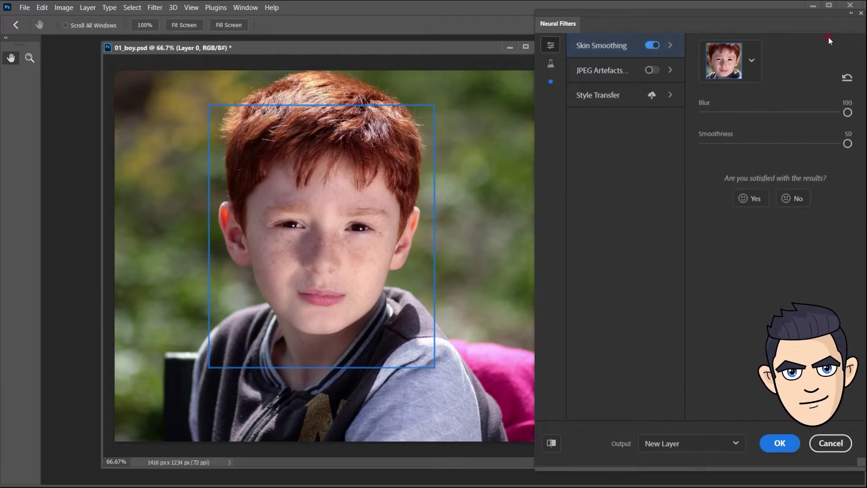
{"action": "left_click", "coordinate": [653, 45]}
{"action": "left_click", "coordinate": [652, 45]}
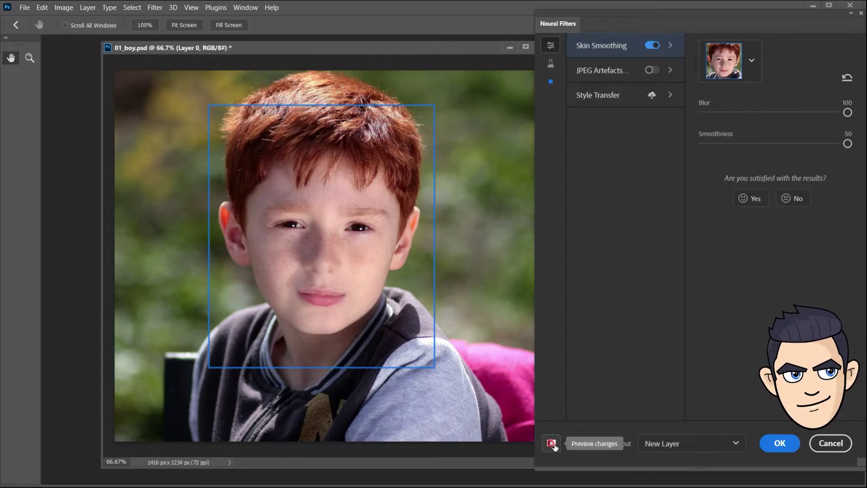
{"action": "left_click", "coordinate": [551, 444]}
{"action": "left_click", "coordinate": [551, 444]}
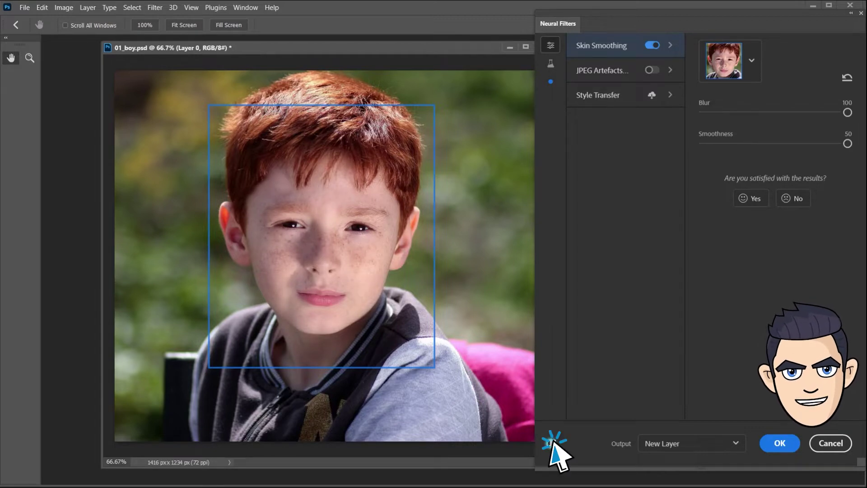
{"action": "left_click", "coordinate": [552, 444]}
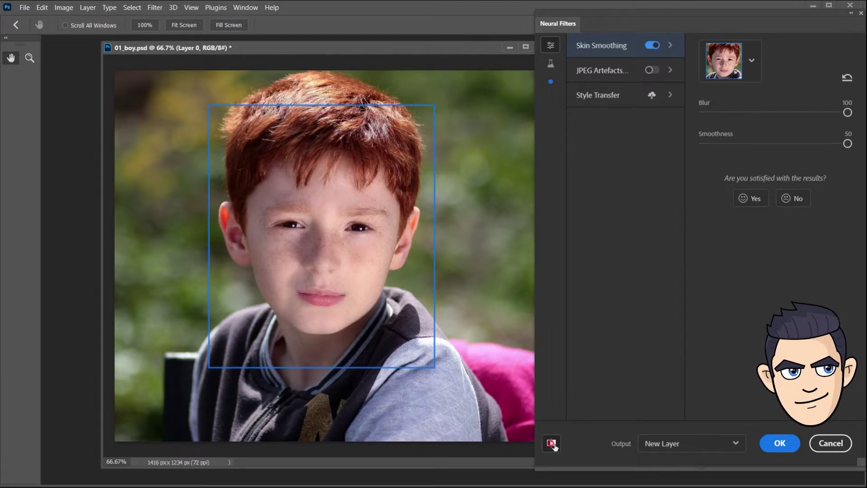
Output the skin smoothing result to a new layer and apply it.
{"action": "left_click", "coordinate": [676, 445]}
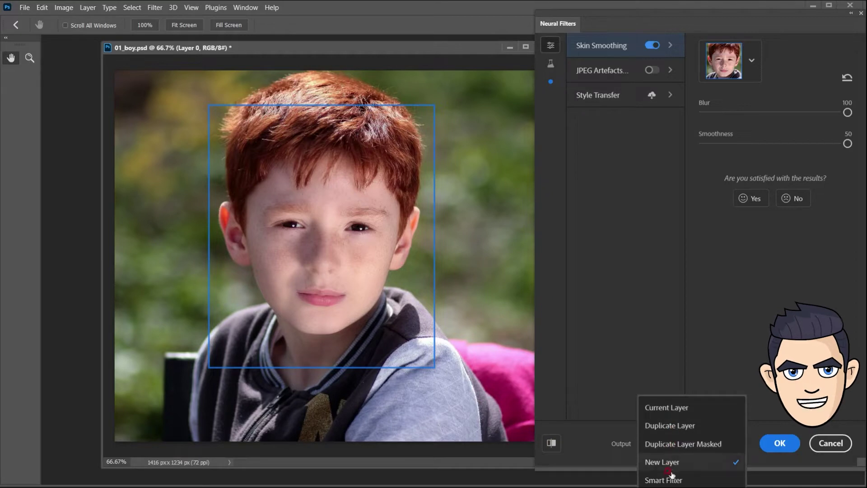
{"action": "left_click", "coordinate": [666, 465]}
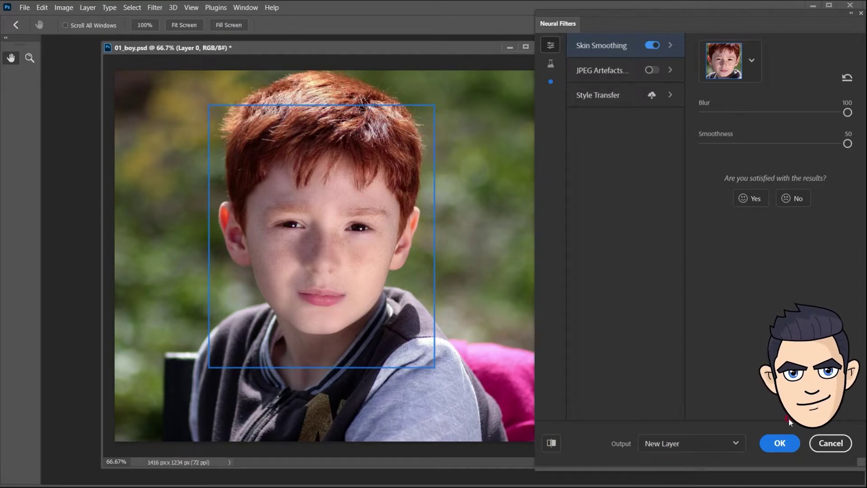
{"action": "left_click", "coordinate": [779, 445]}
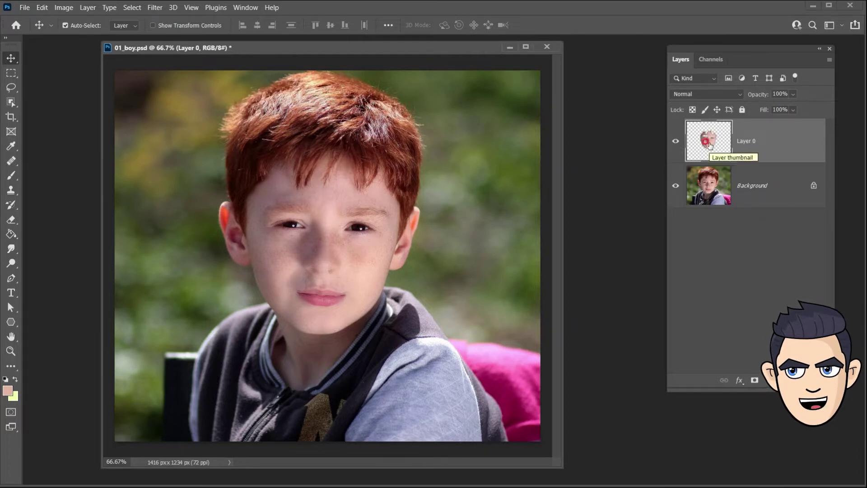
Compare the smoothed layer with the Background, then rename Layer 0 to 1단계.
{"action": "left_click", "coordinate": [676, 141], "text": "alt"}
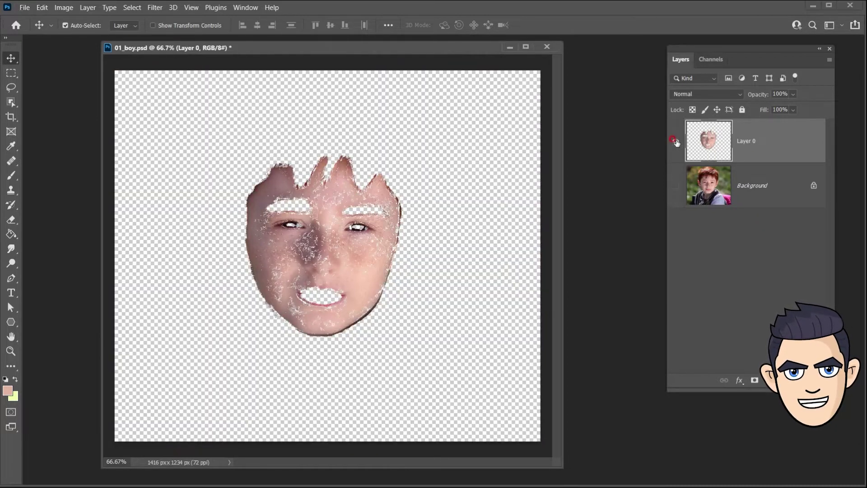
{"action": "left_click", "coordinate": [677, 142], "text": "alt"}
{"action": "left_click", "coordinate": [676, 141], "text": "alt"}
{"action": "left_click", "coordinate": [676, 141], "text": "alt"}
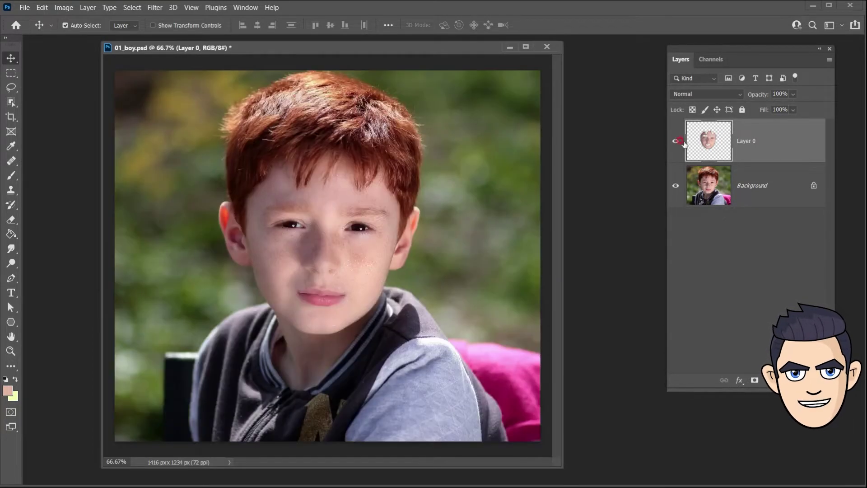
{"action": "double_click", "coordinate": [747, 142]}
{"action": "type", "text": "1"}
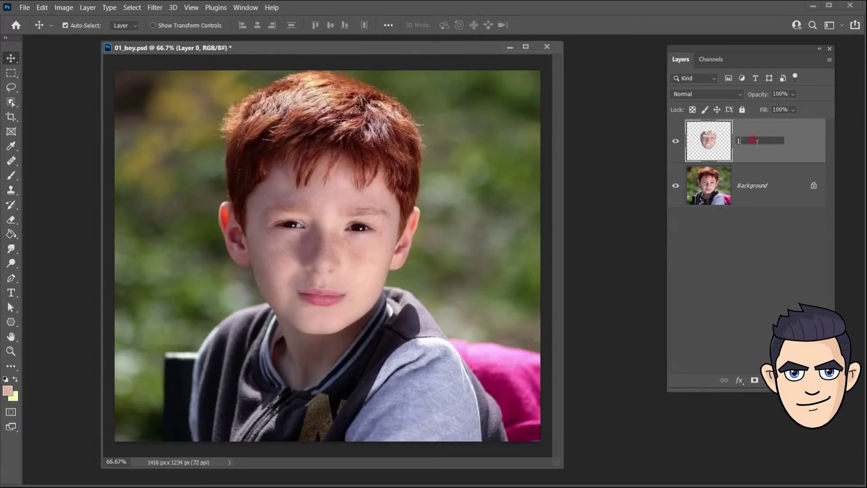
{"action": "type", "text": "단계"}
{"action": "key", "text": "Return"}
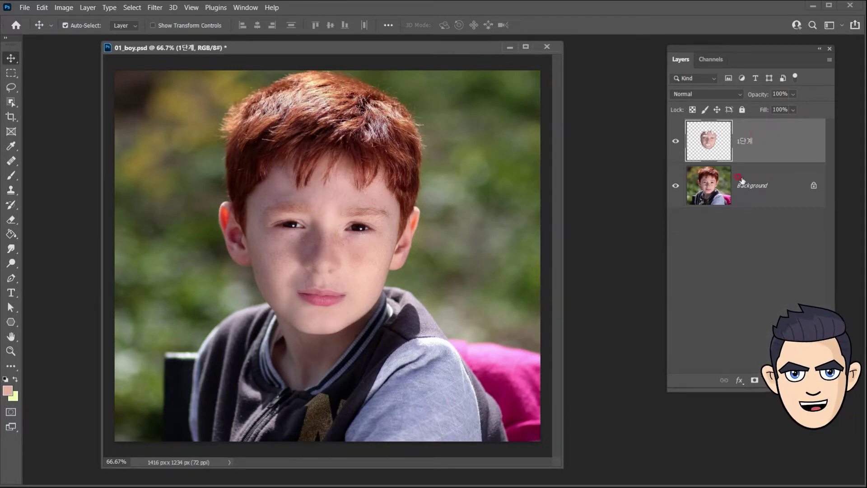
Duplicate the Background and merge 1단계 down into the Background copy.
{"action": "left_click", "coordinate": [746, 186]}
{"action": "key", "text": "ctrl+j"}
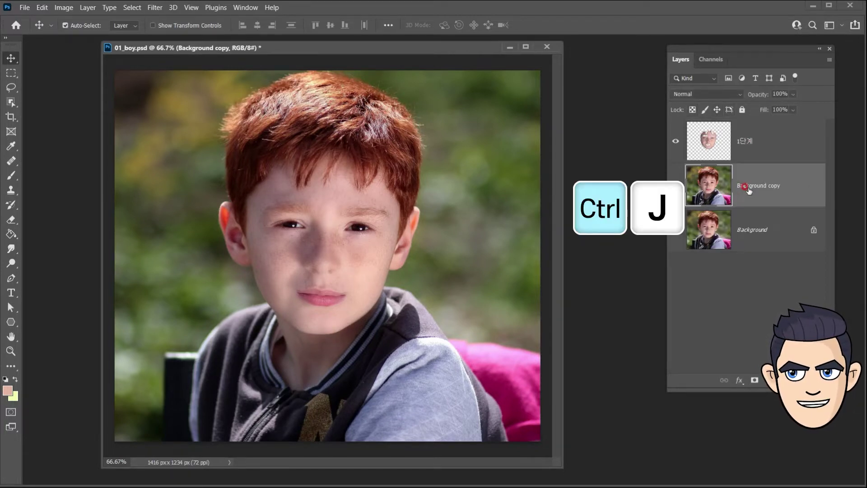
{"action": "left_click", "coordinate": [768, 141]}
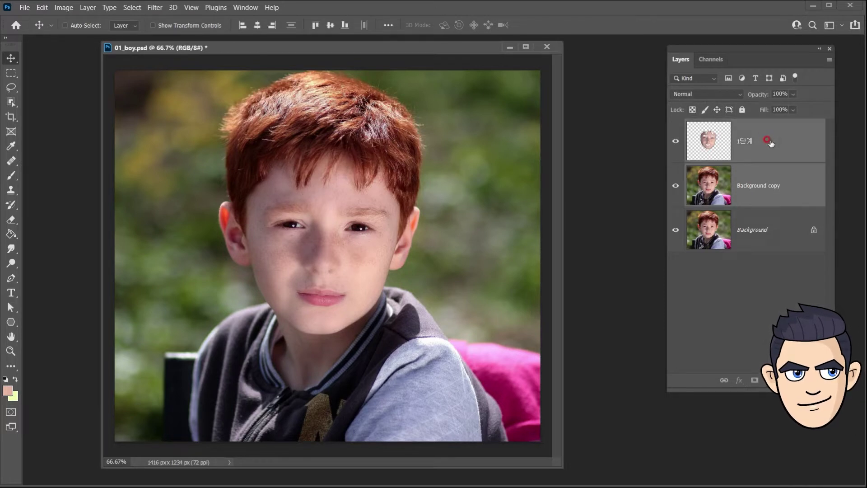
{"action": "key", "text": "ctrl+e"}
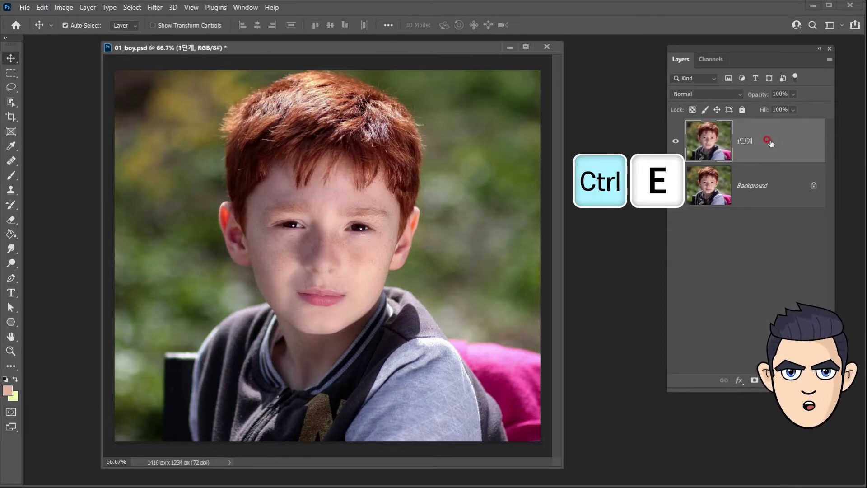
{"action": "left_click", "coordinate": [153, 8]}
Apply a second Skin Smoothing pass as layer 2단계 and merge it with a 1단계 copy.
{"action": "left_click", "coordinate": [156, 45]}
{"action": "left_click", "coordinate": [652, 45]}
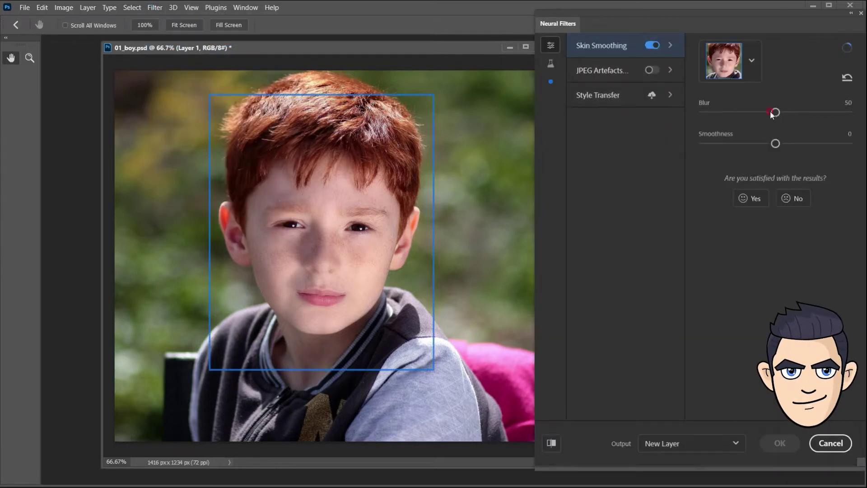
{"action": "left_click", "coordinate": [785, 446]}
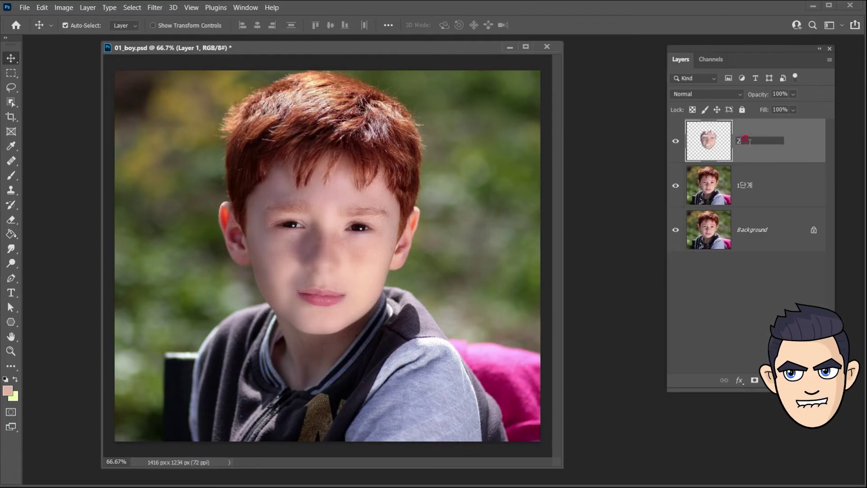
{"action": "key", "text": "Return"}
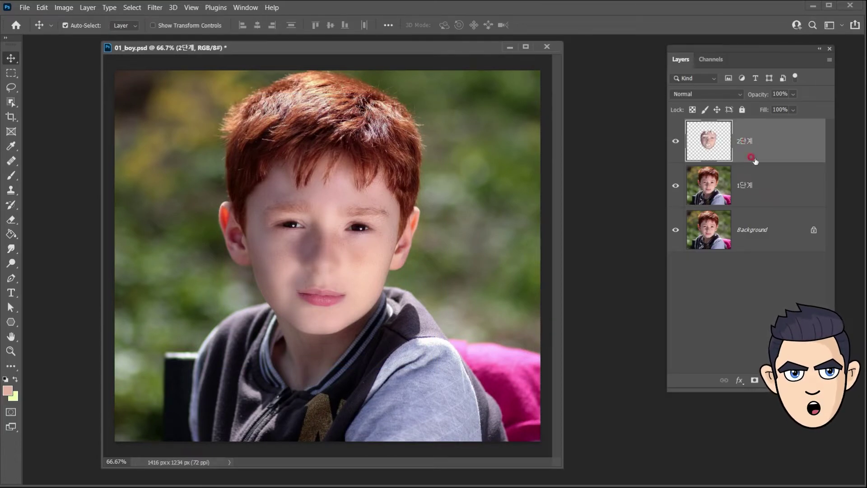
{"action": "left_click", "coordinate": [759, 192]}
{"action": "key", "text": "ctrl+j"}
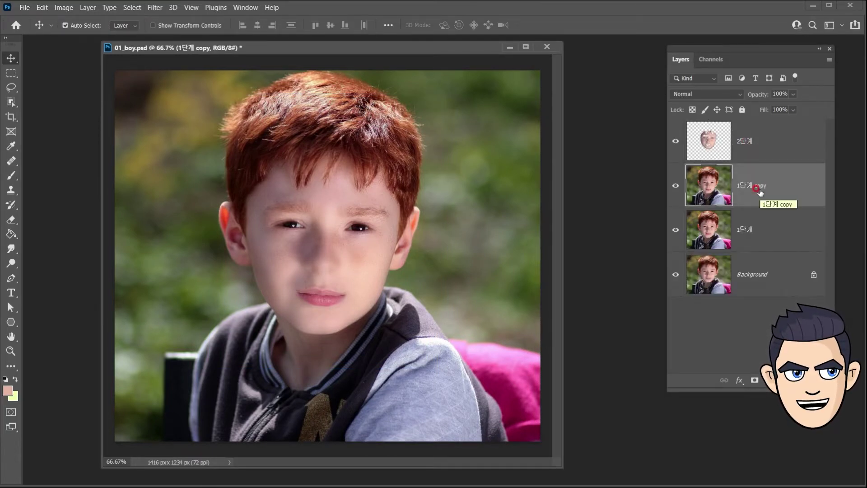
{"action": "left_click", "coordinate": [785, 144], "text": "ctrl"}
{"action": "key", "text": "ctrl+e"}
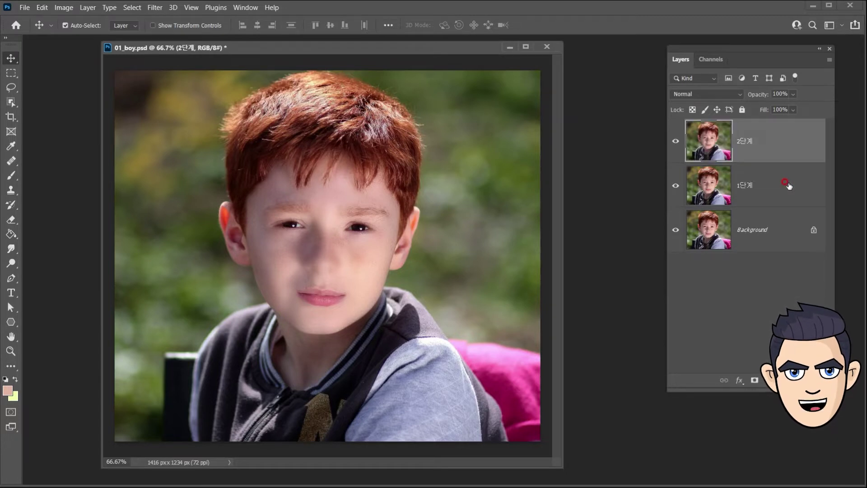
Apply a stronger Skin Smoothing pass as a new top layer named 3단계.
{"action": "left_click", "coordinate": [156, 8]}
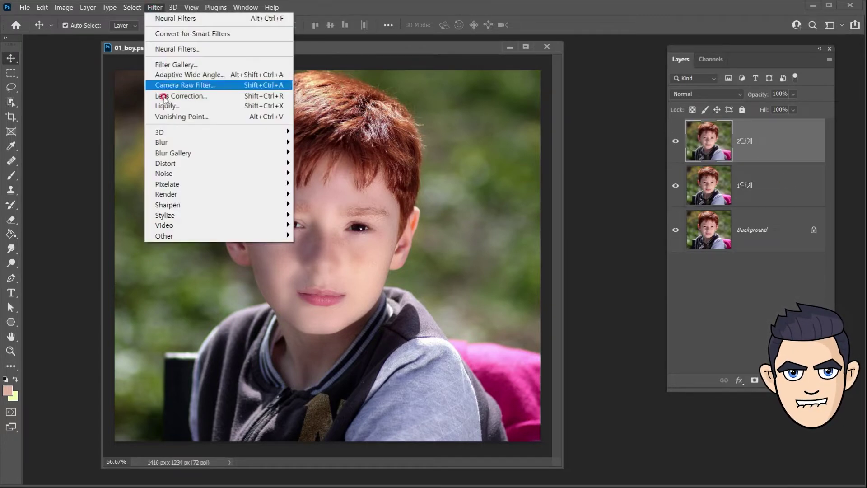
{"action": "left_click", "coordinate": [172, 47]}
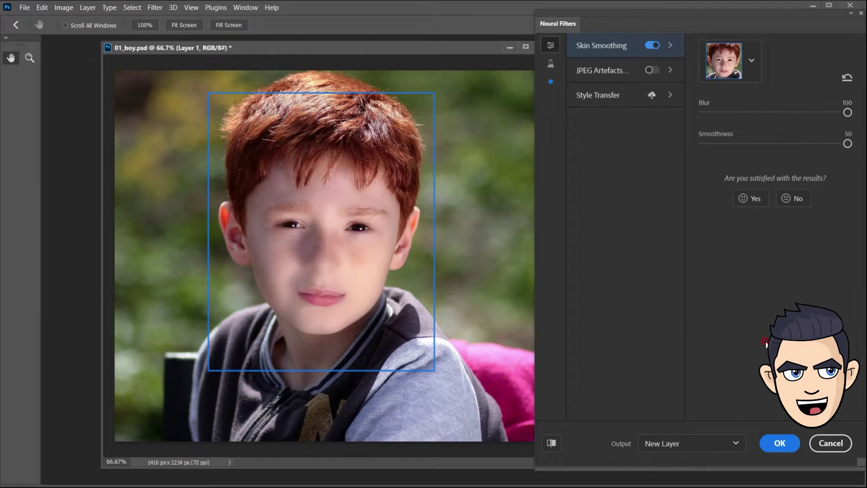
{"action": "left_click", "coordinate": [773, 444]}
{"action": "double_click", "coordinate": [749, 140]}
{"action": "key", "text": "Return"}
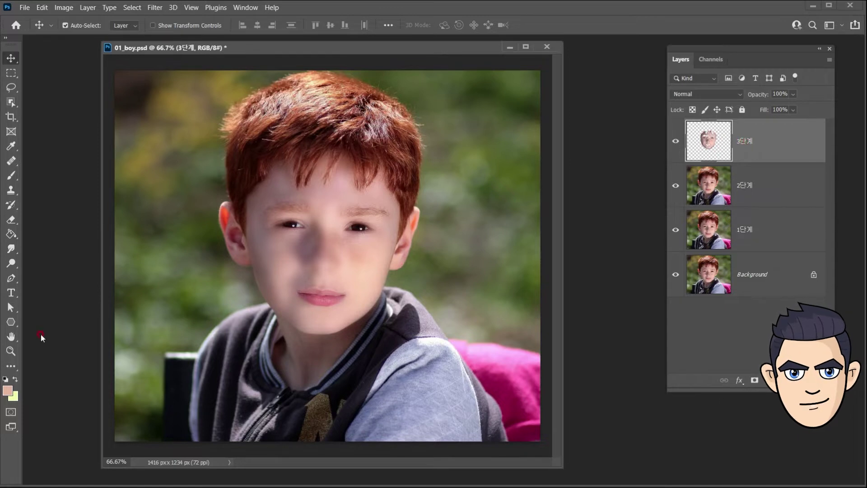
Zoom to 100% around the nose and compare the retouch with the original Background.
{"action": "key", "text": "z"}
{"action": "left_click", "coordinate": [301, 278]}
{"action": "left_click", "coordinate": [12, 58]}
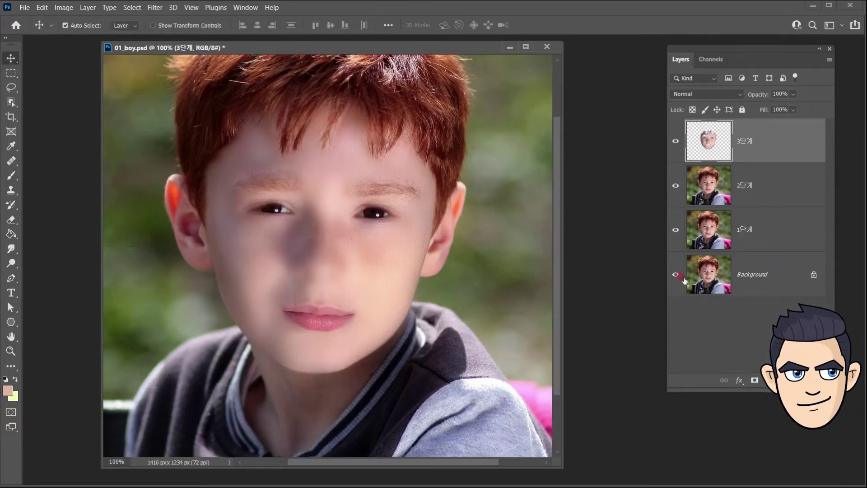
{"action": "left_click", "coordinate": [675, 275], "text": "alt"}
{"action": "left_click", "coordinate": [675, 276], "text": "alt"}
{"action": "left_click", "coordinate": [675, 275], "text": "alt"}
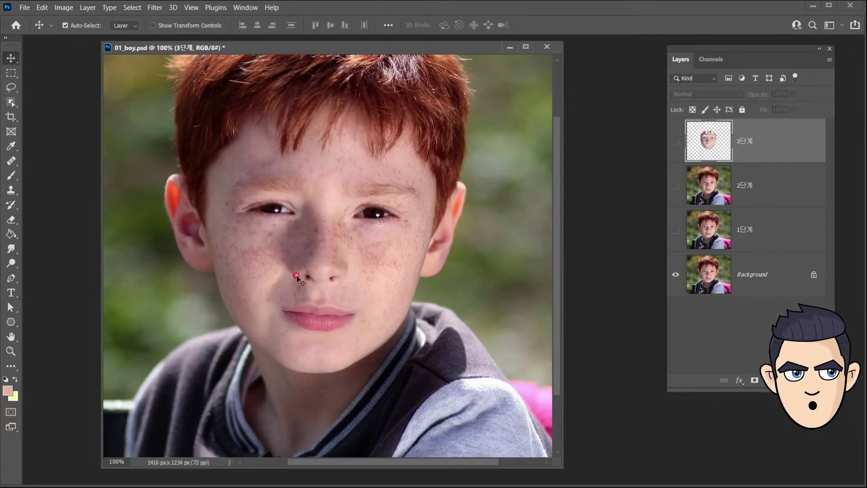
{"action": "left_click", "coordinate": [674, 274], "text": "alt"}
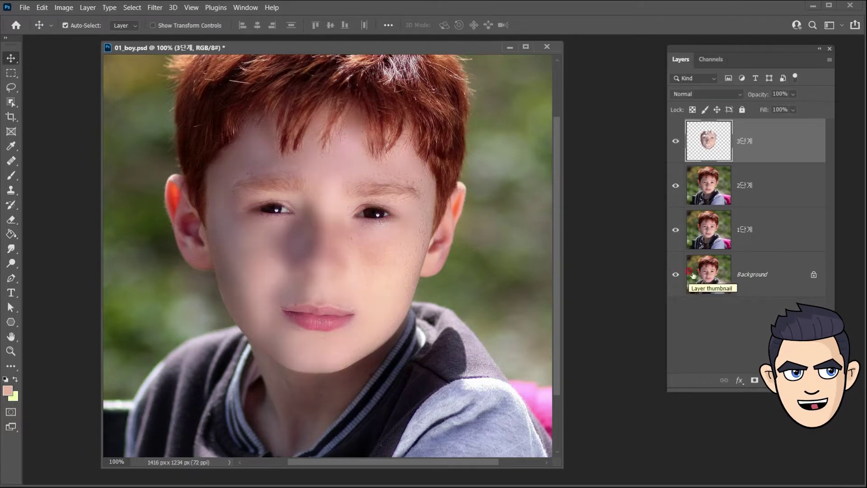
Hide layers 3단계 and 2단계, then add a white layer mask to 1단계.
{"action": "left_click", "coordinate": [676, 186]}
{"action": "left_click", "coordinate": [675, 141]}
{"action": "left_click", "coordinate": [709, 239]}
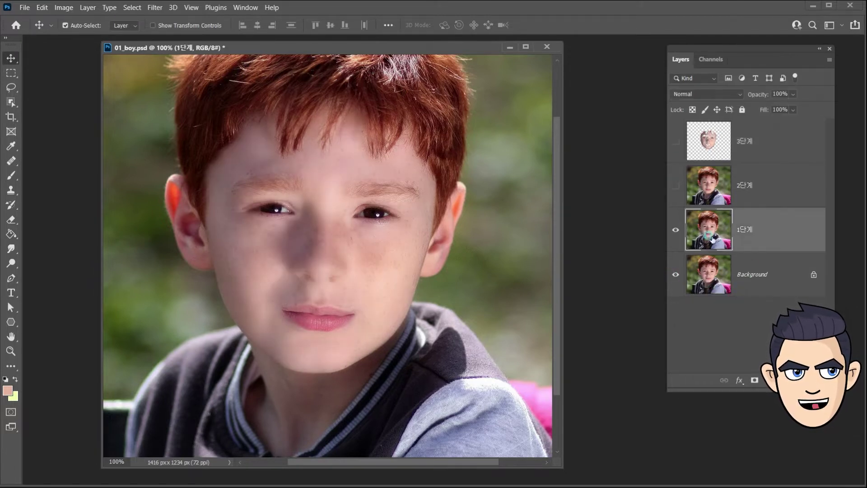
{"action": "left_click", "coordinate": [675, 231]}
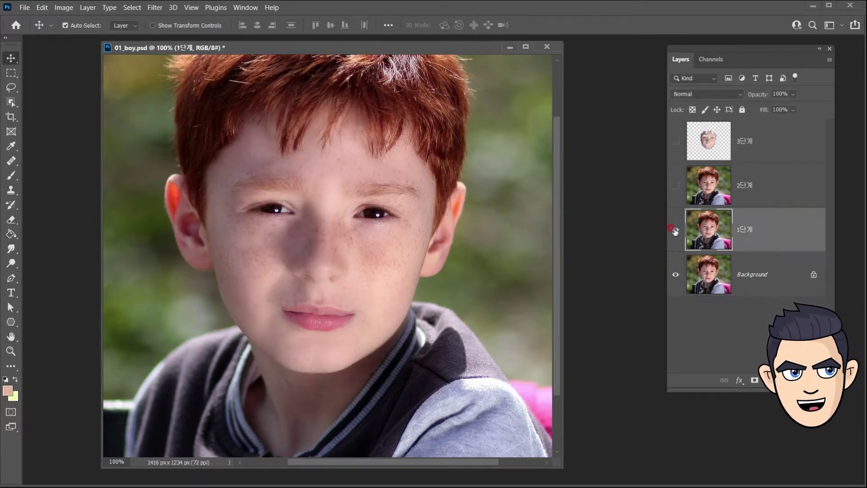
{"action": "left_click", "coordinate": [755, 381]}
With a 38% opacity black brush, paint the nostrils, eyes and brows out of 1단계's mask.
{"action": "key", "text": "b"}
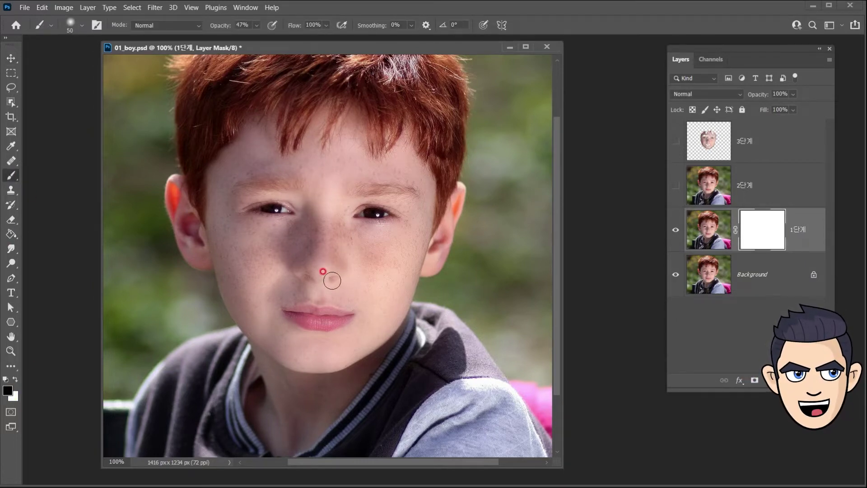
{"action": "scroll", "coordinate": [332, 280], "scroll_direction": "up", "scroll_amount": 1}
{"action": "scroll", "coordinate": [314, 262], "scroll_direction": "down", "scroll_amount": 2}
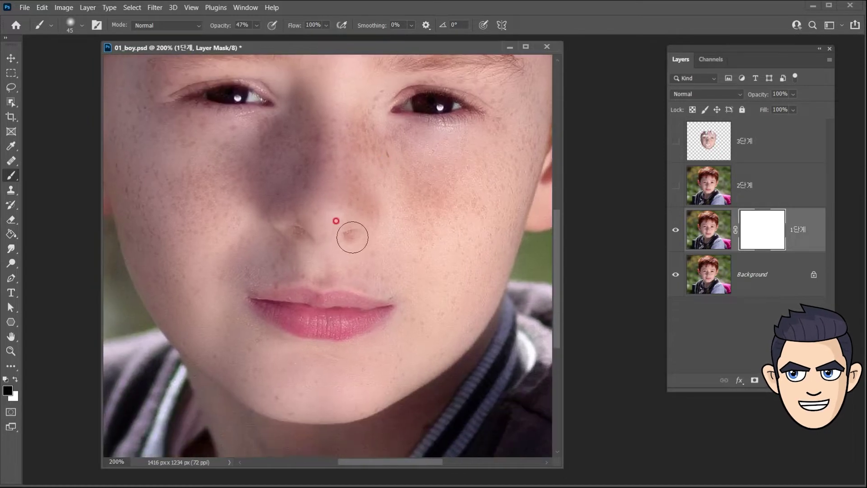
{"action": "left_click", "coordinate": [257, 26]}
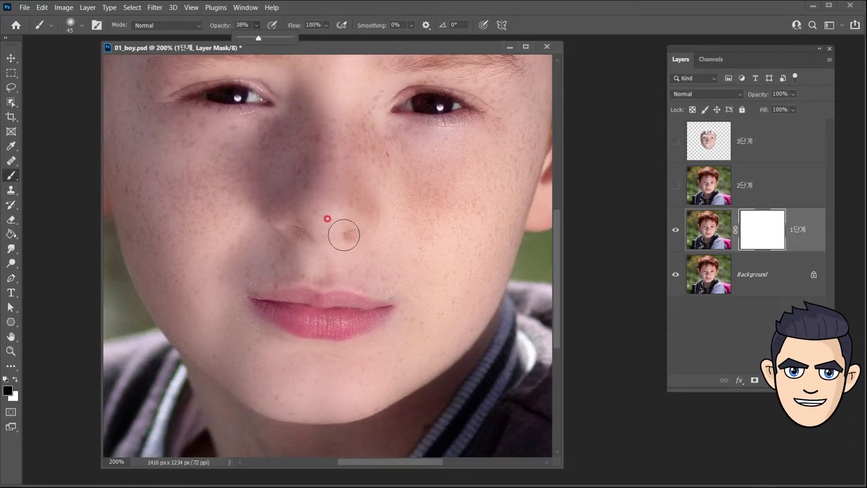
{"action": "mouse_move", "coordinate": [345, 233]}
{"action": "left_mouse_down"}
{"action": "mouse_move", "coordinate": [372, 224]}
{"action": "mouse_move", "coordinate": [371, 232]}
{"action": "left_mouse_up"}
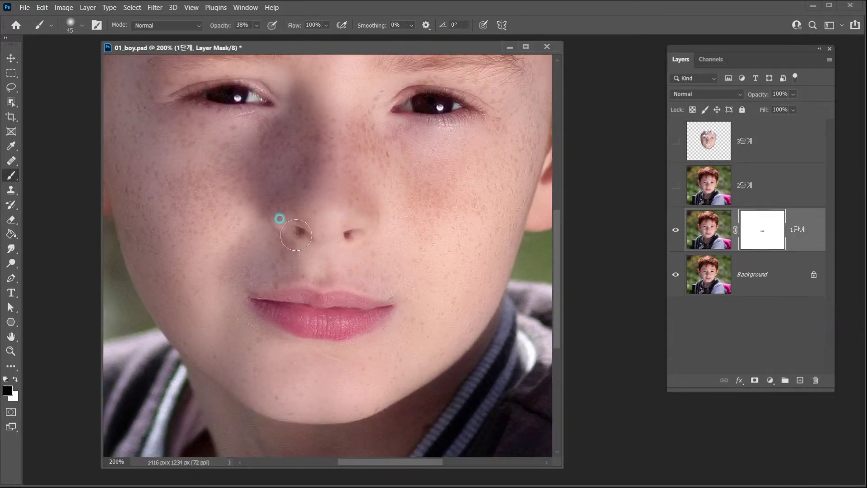
{"action": "left_click_drag", "start_coordinate": [380, 262], "coordinate": [368, 356]}
{"action": "left_click_drag", "start_coordinate": [377, 141], "coordinate": [387, 194]}
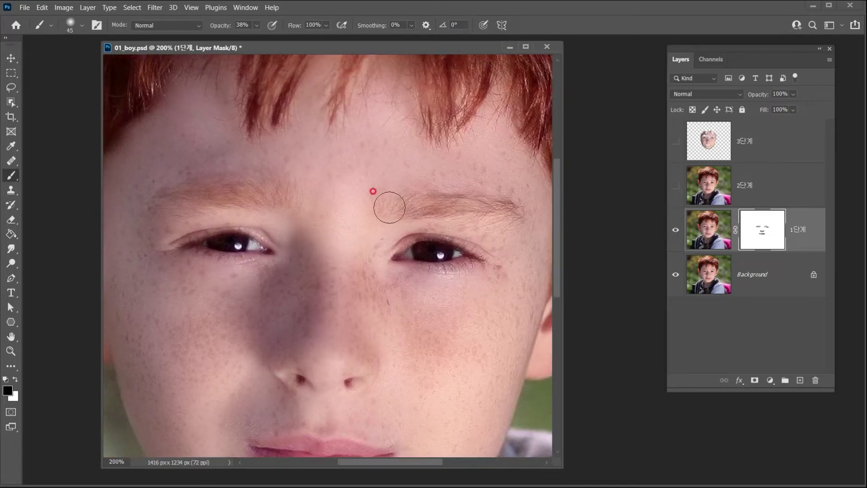
Return the view to 100% and toggle 1단계 to compare the masked result.
{"action": "left_click", "coordinate": [675, 229]}
{"action": "double_click", "coordinate": [10, 351]}
{"action": "key", "text": "v"}
{"action": "left_click", "coordinate": [675, 229]}
{"action": "left_click", "coordinate": [675, 230]}
{"action": "left_click", "coordinate": [676, 230]}
{"action": "left_click", "coordinate": [675, 230]}
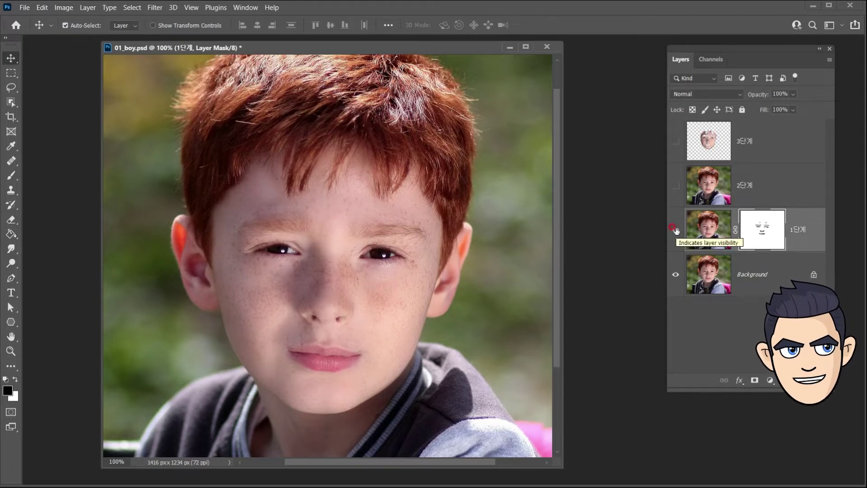
Copy 1단계's mask onto 2단계, then 2단계's mask onto 3단계, showing both layers.
{"action": "left_click", "coordinate": [763, 231], "text": "ctrl"}
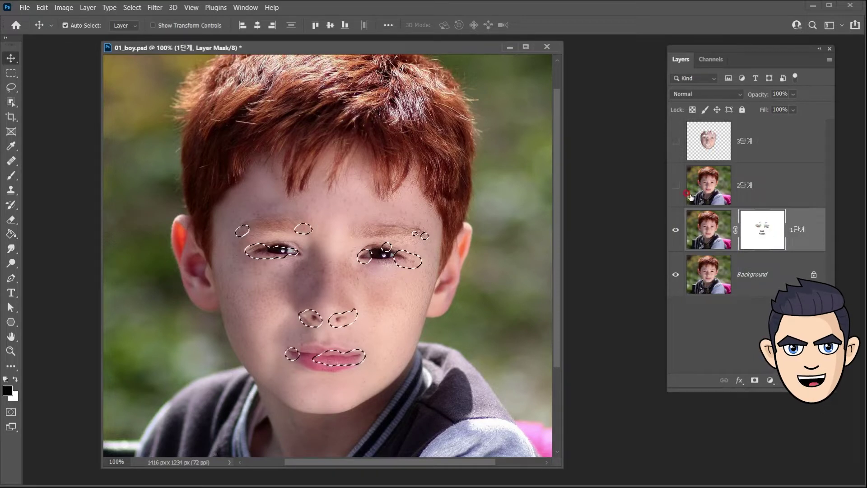
{"action": "left_click", "coordinate": [723, 189]}
{"action": "left_click", "coordinate": [675, 185]}
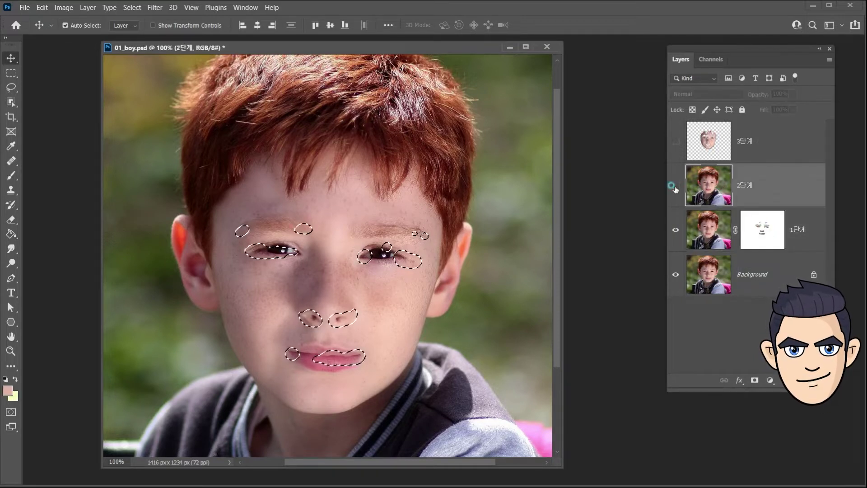
{"action": "left_click", "coordinate": [754, 380]}
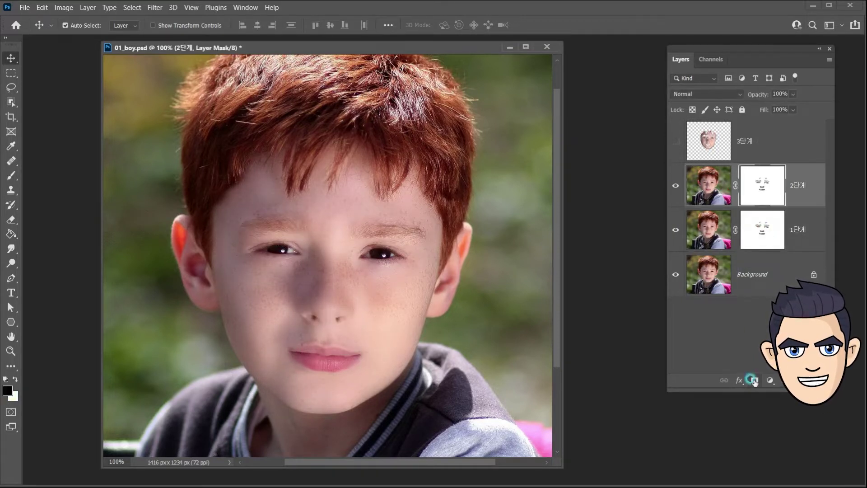
{"action": "left_click", "coordinate": [762, 185], "text": "ctrl"}
{"action": "left_click", "coordinate": [675, 142]}
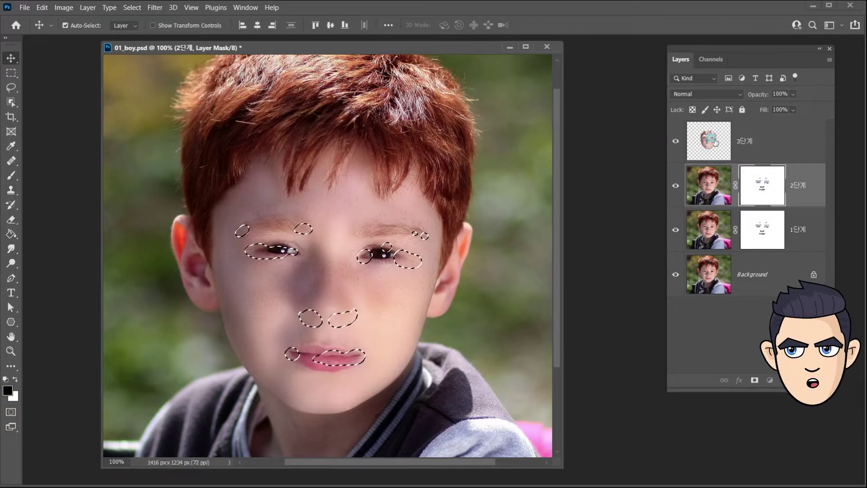
{"action": "left_click", "coordinate": [759, 141]}
{"action": "left_click", "coordinate": [753, 380]}
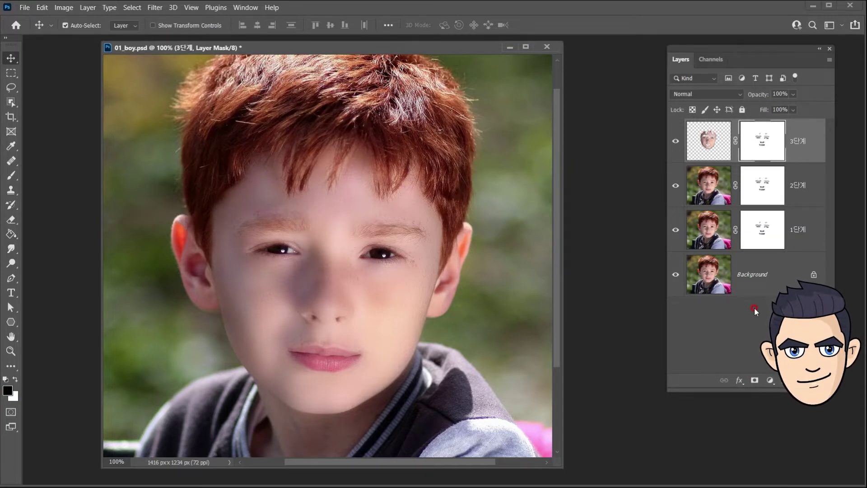
Solo the original Background to compare it with the retouched layers, then show all.
{"action": "left_click", "coordinate": [676, 275], "text": "alt"}
{"action": "left_click", "coordinate": [675, 275], "text": "alt"}
{"action": "left_click", "coordinate": [676, 275], "text": "alt"}
{"action": "left_click", "coordinate": [676, 275], "text": "alt"}
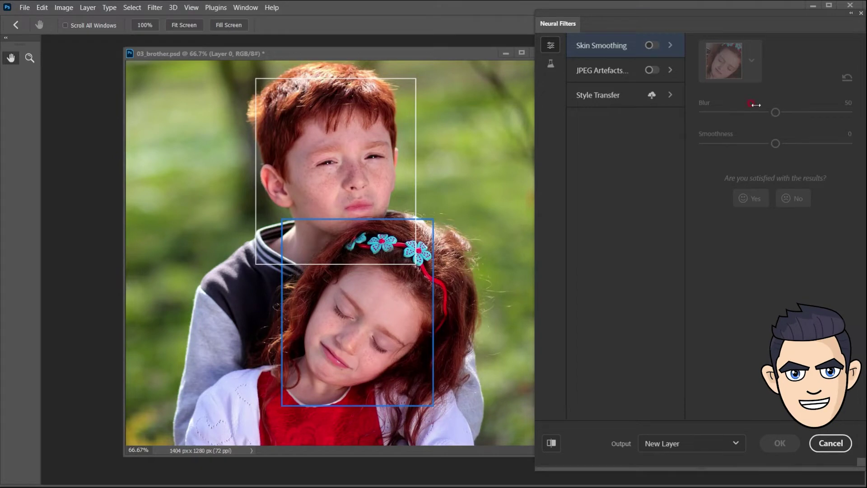
Enable Skin Smoothing on both children and strengthen the girl's smoothing.
{"action": "left_click", "coordinate": [653, 45]}
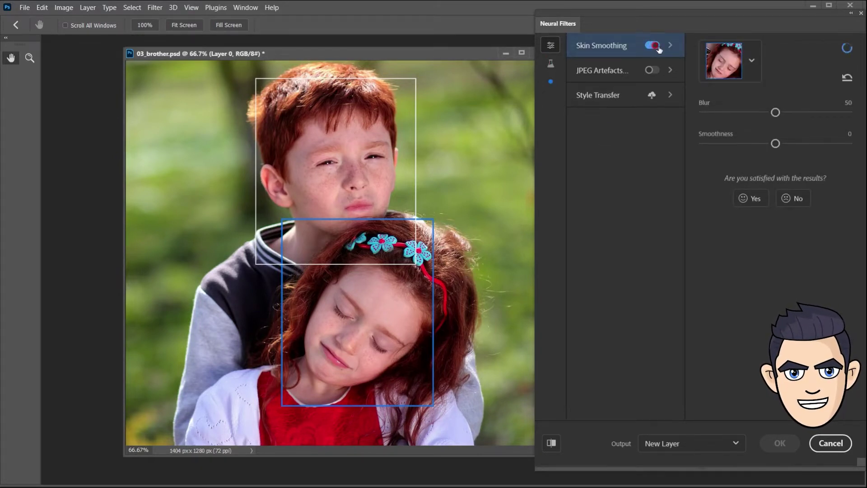
{"action": "left_click", "coordinate": [299, 248]}
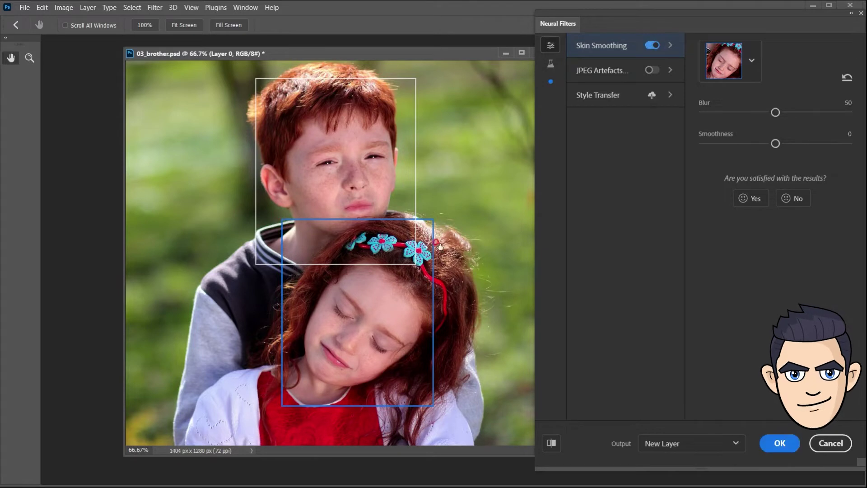
{"action": "left_click", "coordinate": [750, 61]}
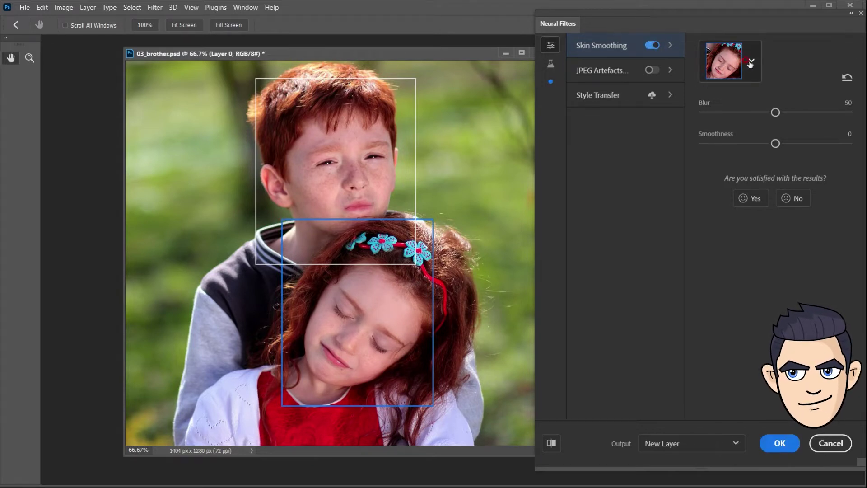
{"action": "left_click", "coordinate": [789, 113]}
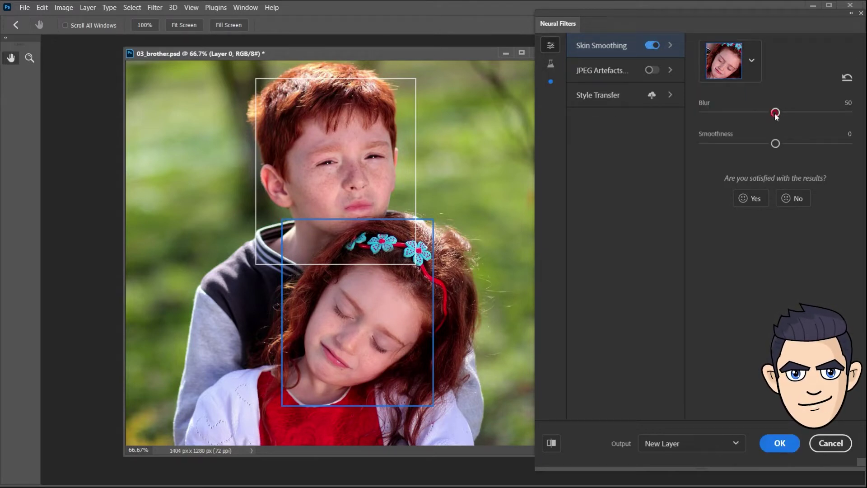
{"action": "left_click_drag", "start_coordinate": [775, 143], "coordinate": [849, 144]}
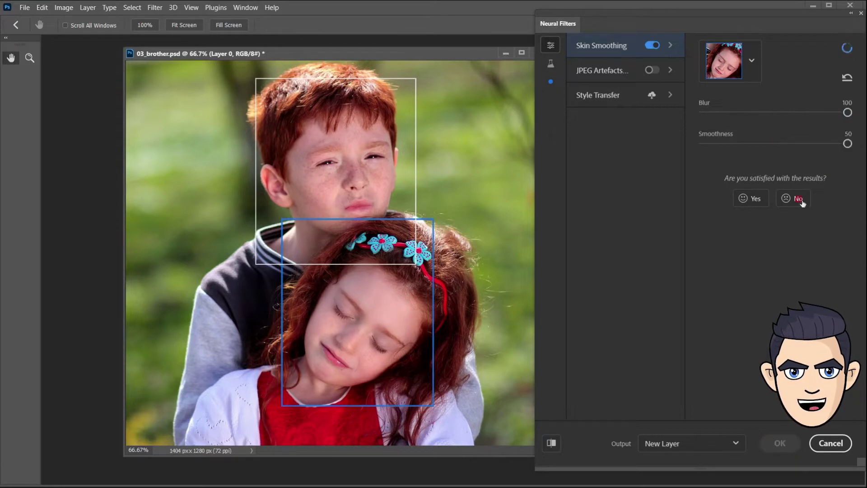
Set the boy's face to Blur 100 and Smoothness 50, and apply as a new layer.
{"action": "left_click", "coordinate": [752, 61]}
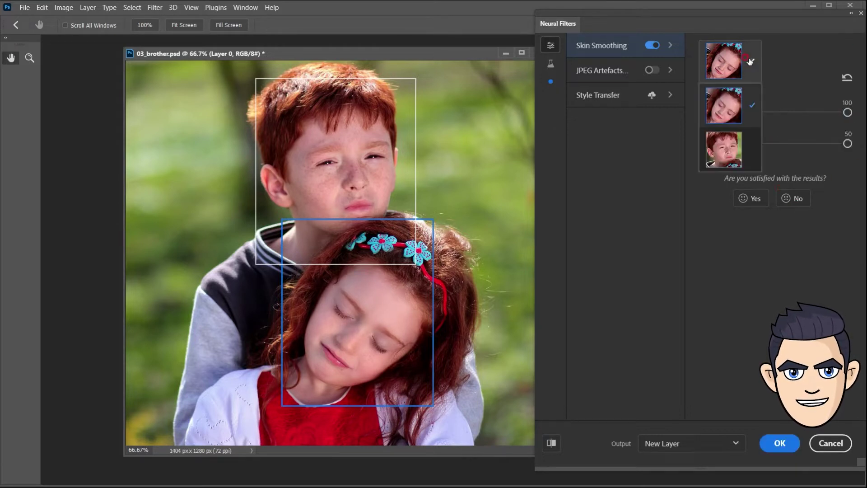
{"action": "left_click", "coordinate": [722, 158]}
{"action": "left_click", "coordinate": [715, 144]}
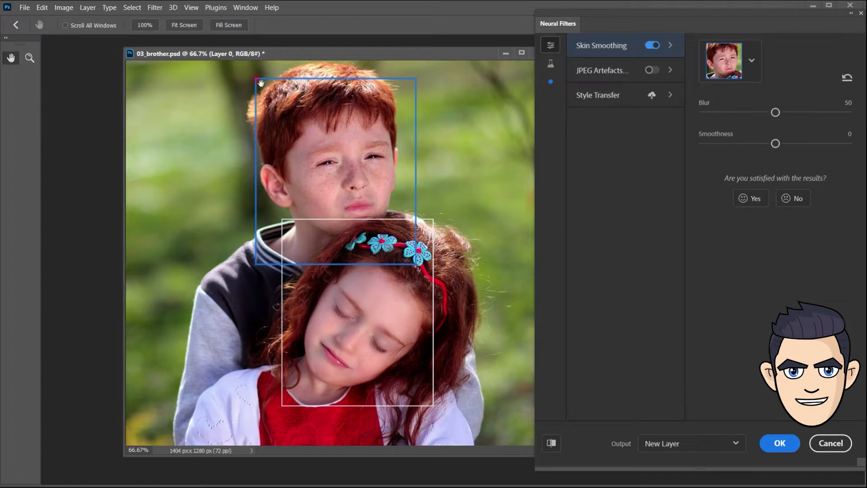
{"action": "left_click_drag", "start_coordinate": [768, 112], "coordinate": [846, 112]}
{"action": "left_click_drag", "start_coordinate": [786, 141], "coordinate": [848, 143]}
{"action": "left_click", "coordinate": [723, 302]}
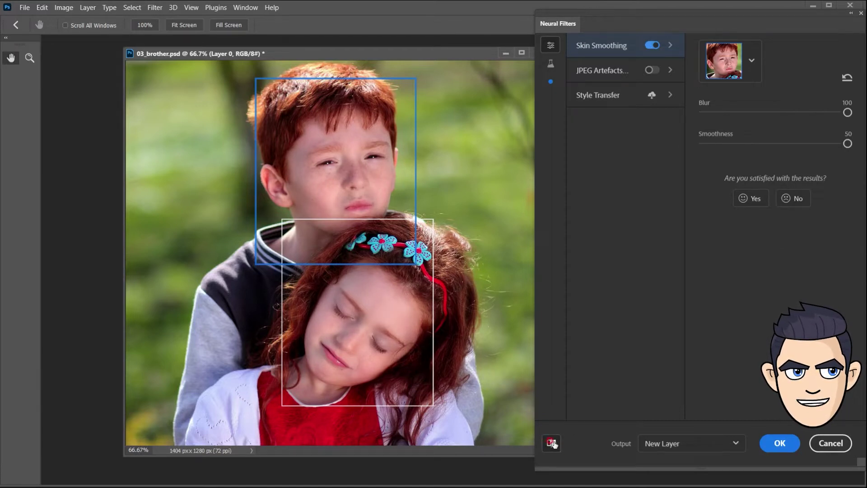
{"action": "left_click", "coordinate": [779, 443]}
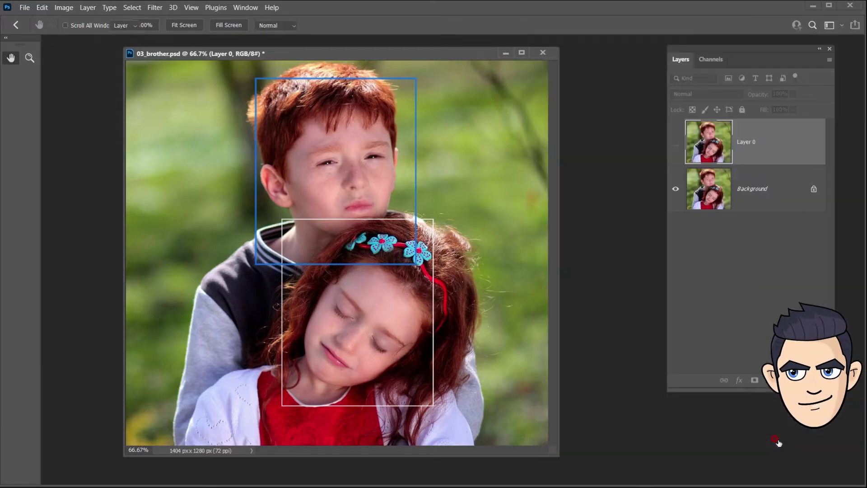
Solo and then hide the smoothed layer to compare with the original freckled faces.
{"action": "left_click", "coordinate": [675, 142], "text": "alt"}
{"action": "left_click", "coordinate": [675, 142], "text": "alt"}
{"action": "left_click", "coordinate": [676, 143], "text": "alt"}
{"action": "left_click", "coordinate": [675, 142], "text": "alt"}
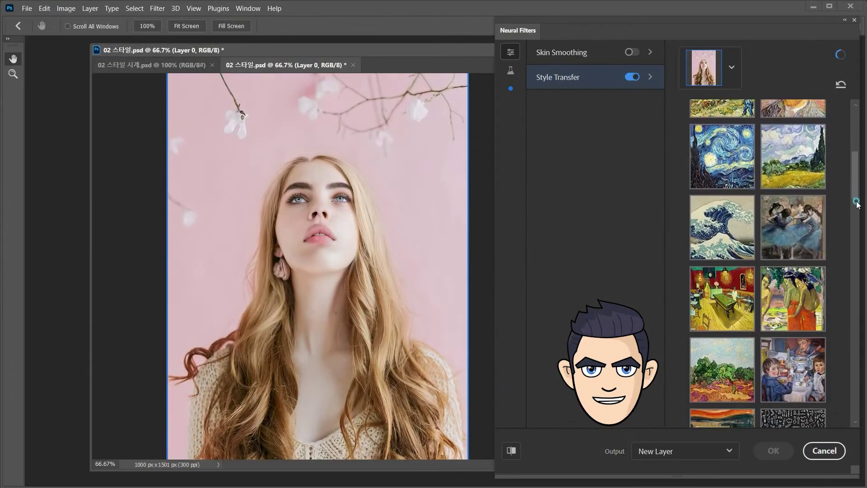
{"action": "left_click_drag", "start_coordinate": [857, 203], "coordinate": [852, 122]}
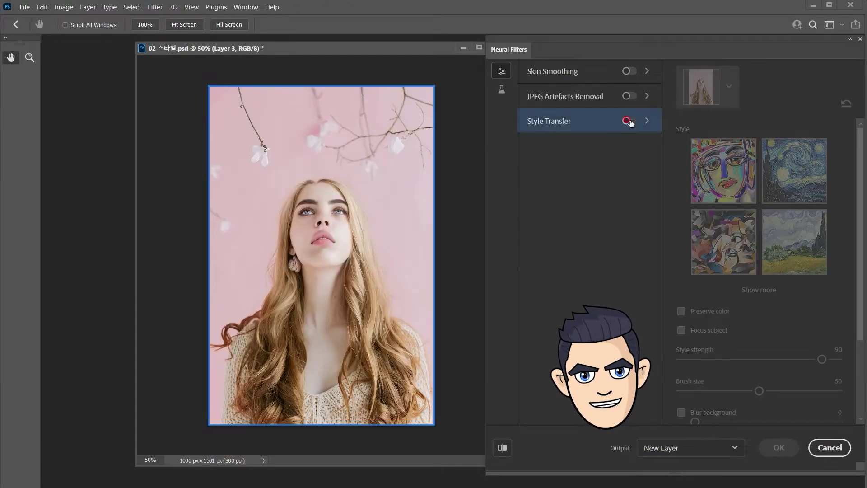
Apply Style Transfer to the pink-background portrait and browse the extra style presets via Show more.
{"action": "left_click", "coordinate": [630, 121]}
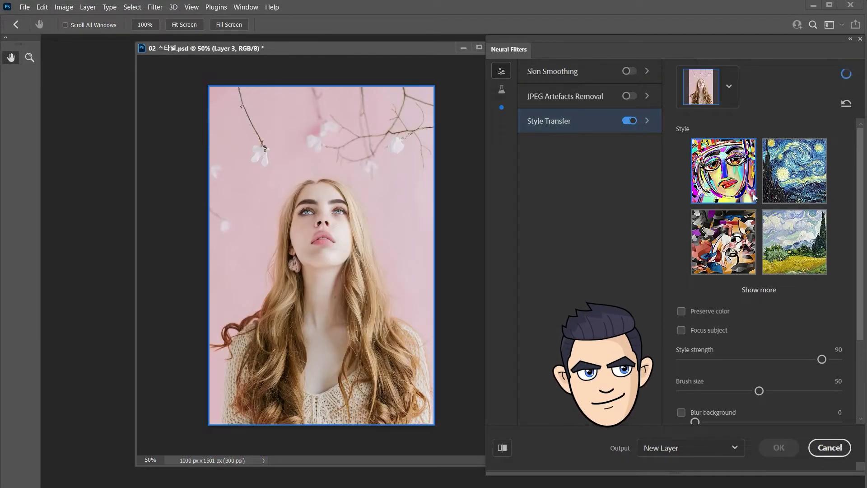
{"action": "left_click", "coordinate": [280, 188]}
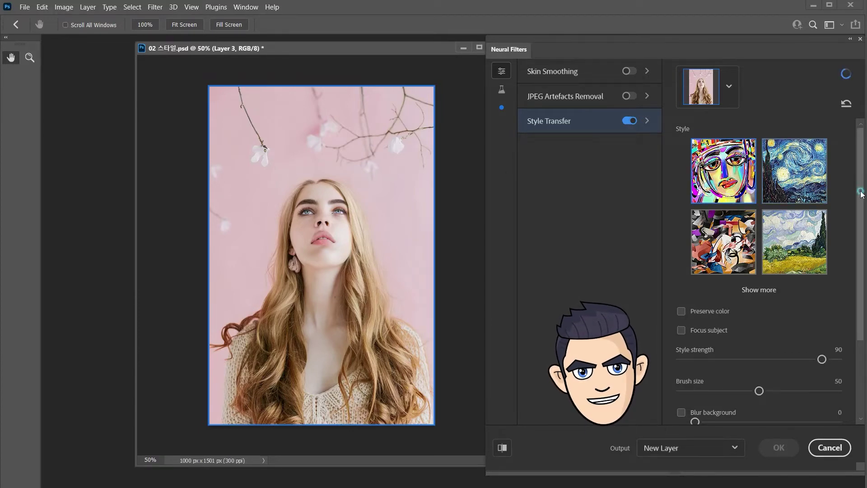
{"action": "scroll", "coordinate": [862, 194], "scroll_direction": "down", "scroll_amount": 3}
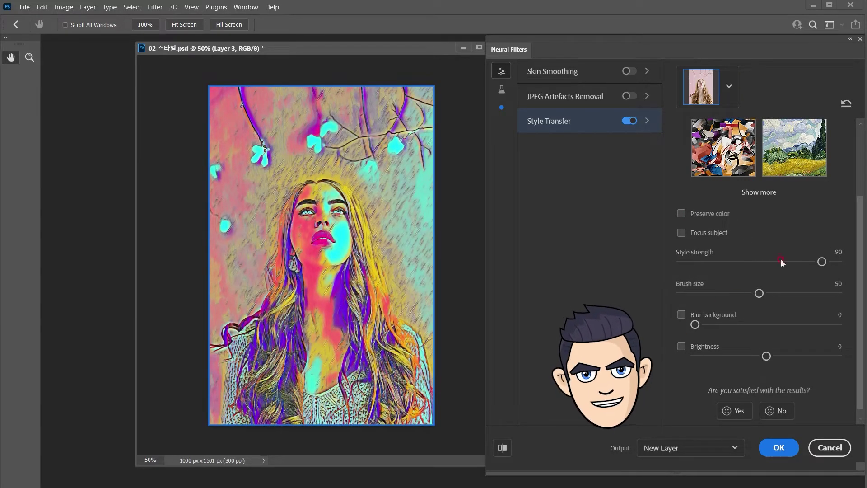
{"action": "left_click_drag", "start_coordinate": [860, 290], "coordinate": [861, 242]}
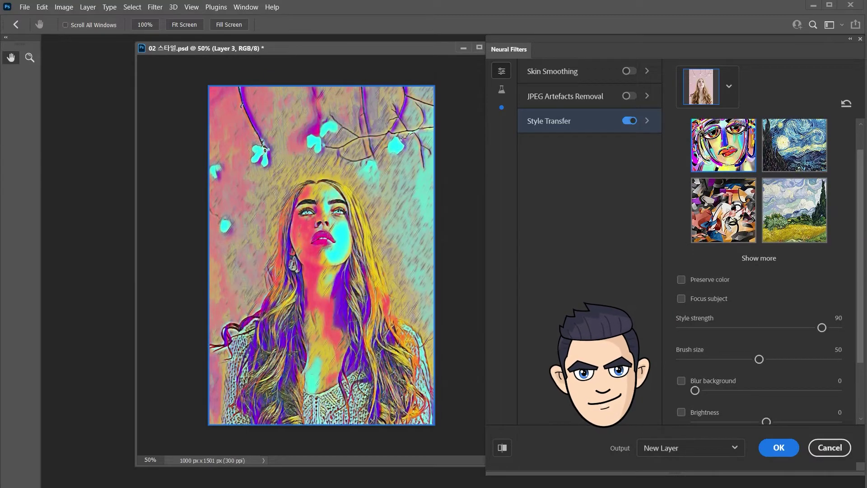
{"action": "left_click", "coordinate": [822, 321]}
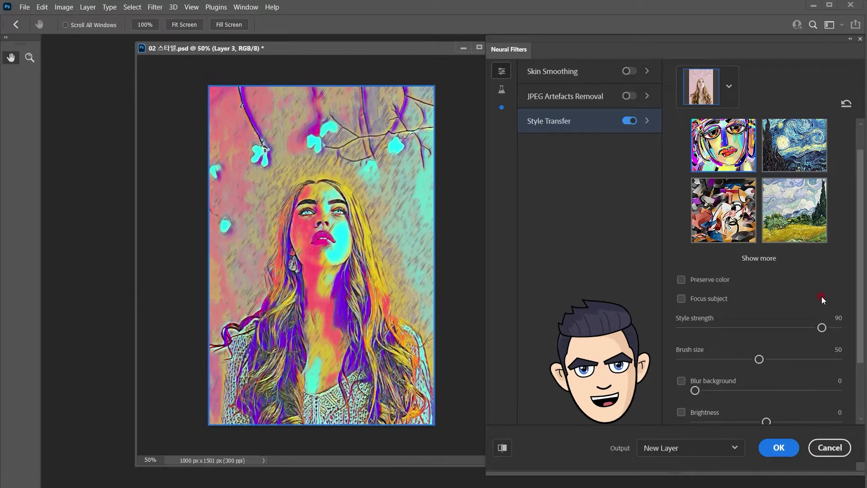
{"action": "left_click", "coordinate": [760, 258]}
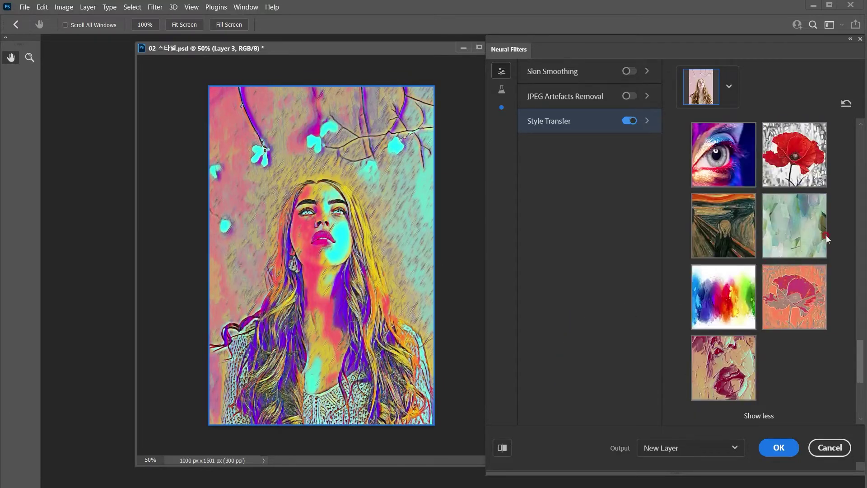
{"action": "left_click_drag", "start_coordinate": [860, 349], "coordinate": [861, 194]}
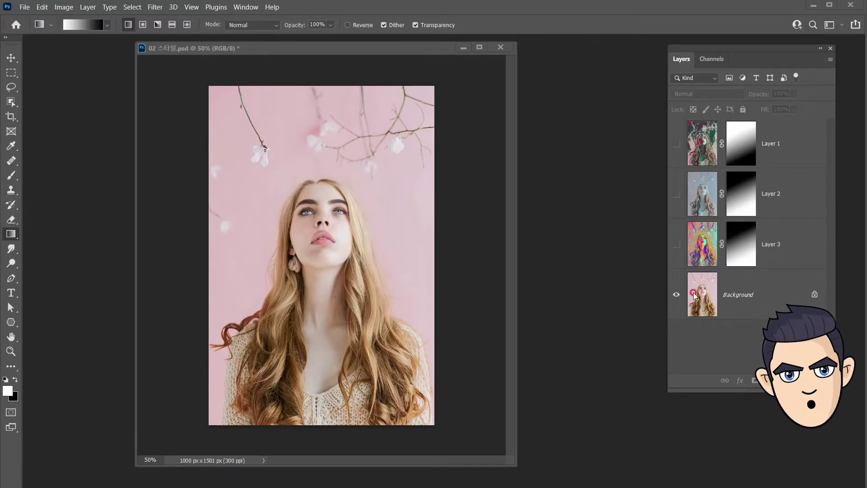
Make Layers 3, 2 and 1 visible to blend the colourful, pastel and painted styles.
{"action": "left_click", "coordinate": [676, 244]}
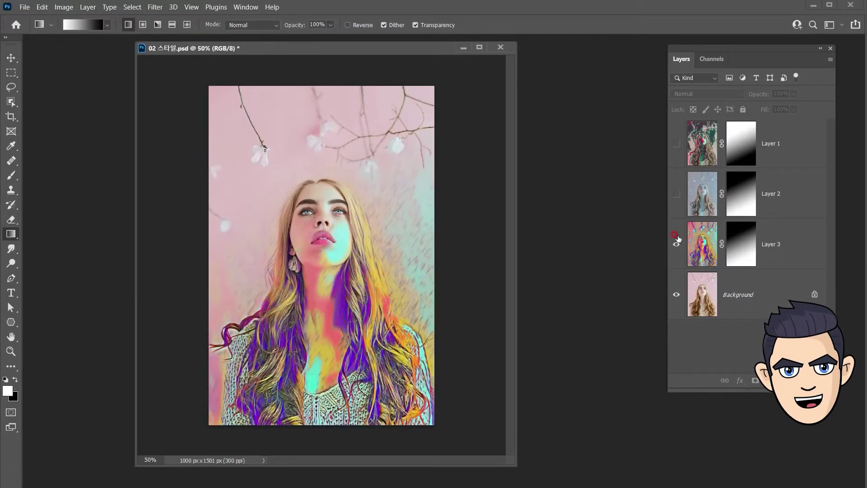
{"action": "left_click", "coordinate": [676, 195]}
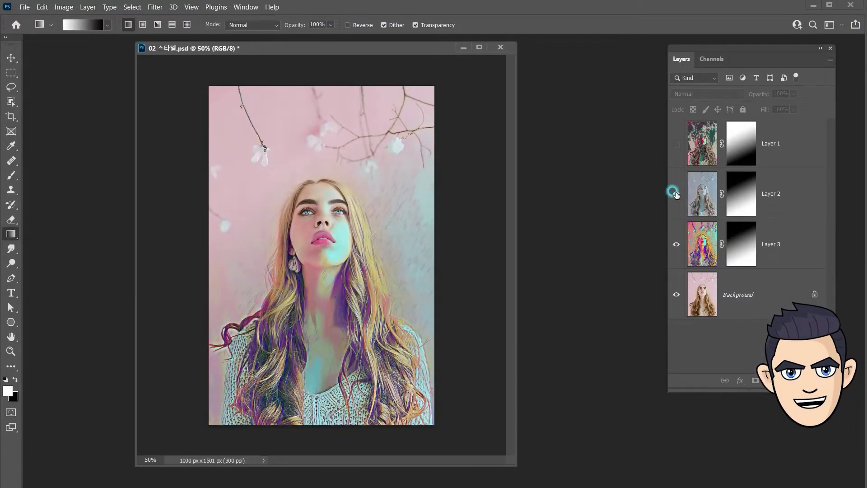
{"action": "left_click", "coordinate": [677, 144]}
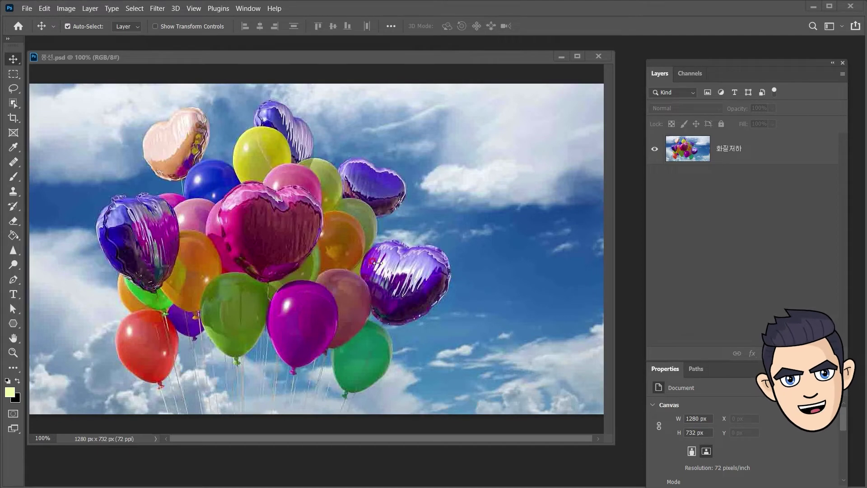
{"action": "left_click", "coordinate": [13, 353]}
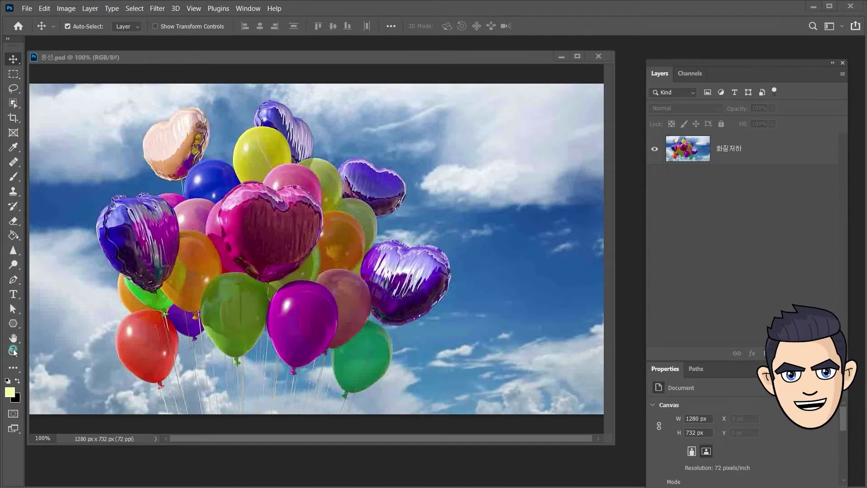
{"action": "left_click", "coordinate": [464, 322]}
{"action": "left_click_drag", "start_coordinate": [555, 315], "coordinate": [578, 419]}
{"action": "left_click_drag", "start_coordinate": [407, 159], "coordinate": [422, 179]}
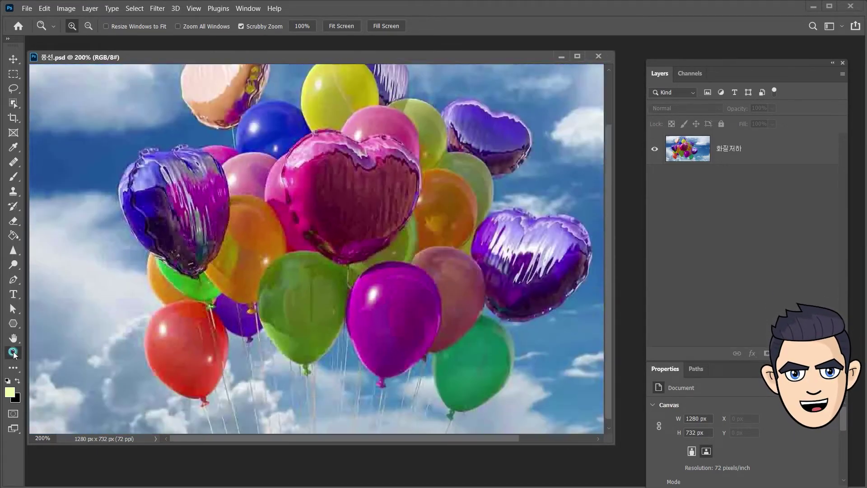
{"action": "double_click", "coordinate": [13, 352]}
{"action": "key", "text": "v"}
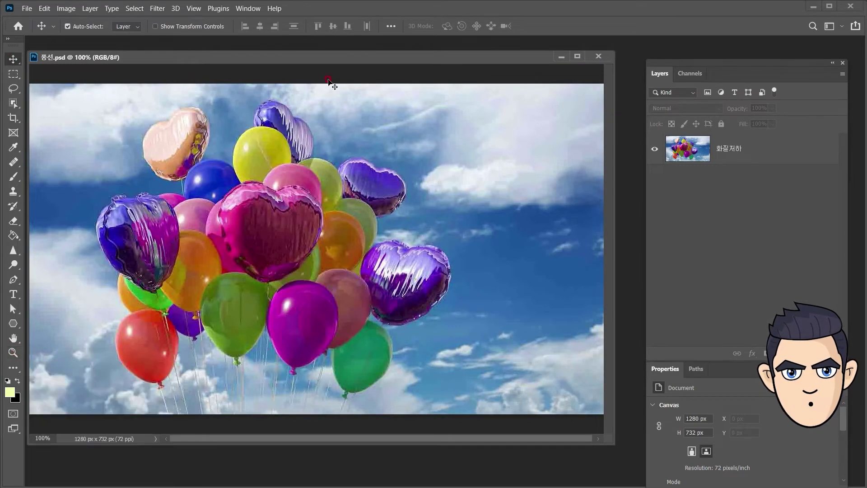
{"action": "left_click", "coordinate": [401, 85]}
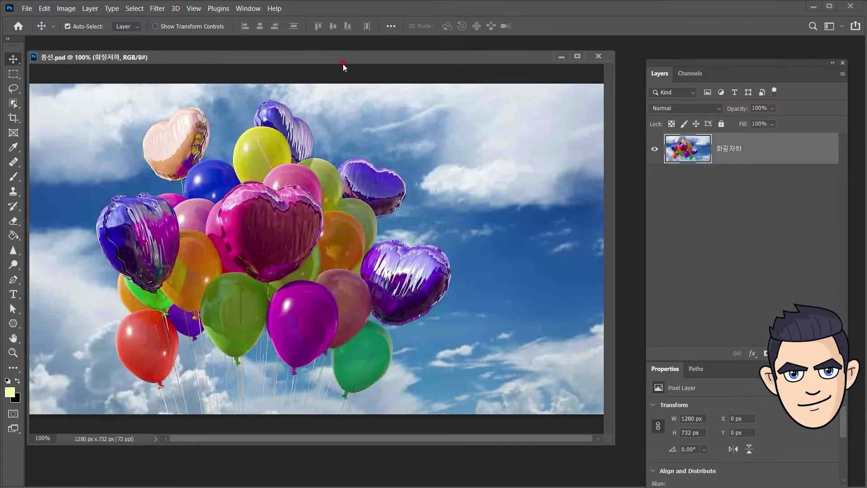
Apply JPEG Artefacts Removal to the balloons photo as a new layer.
{"action": "left_click", "coordinate": [165, 10]}
{"action": "left_click", "coordinate": [208, 45]}
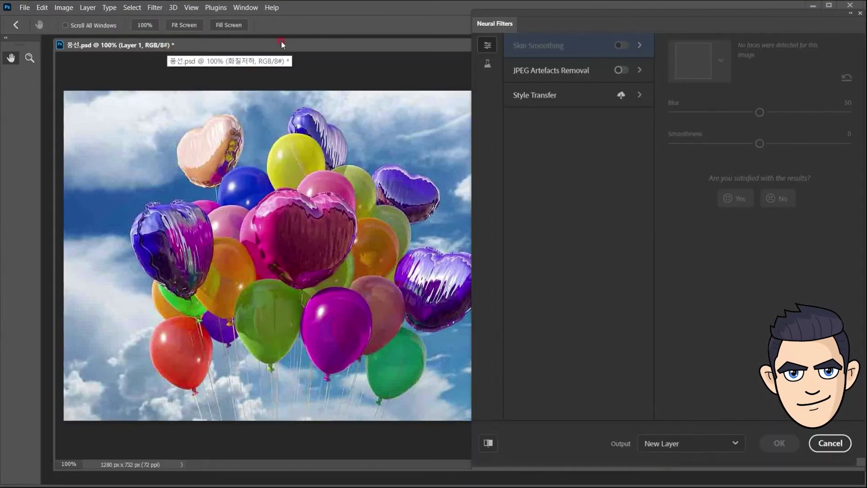
{"action": "left_click", "coordinate": [620, 70]}
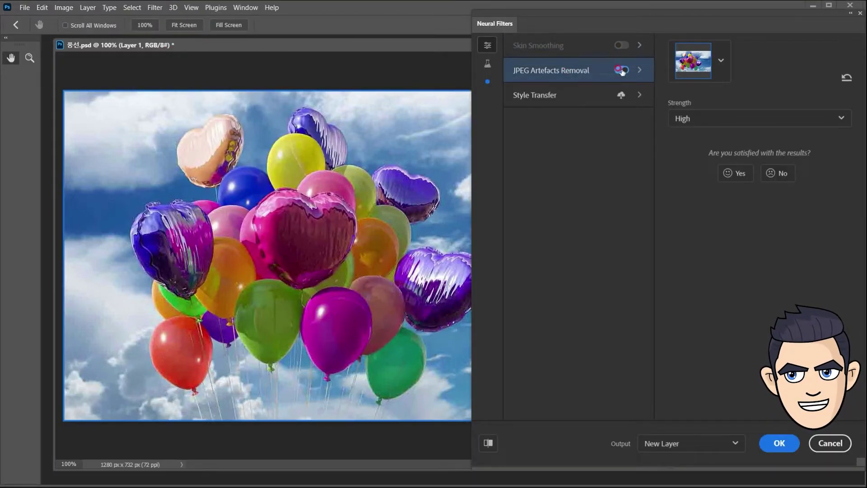
{"action": "left_click", "coordinate": [785, 445]}
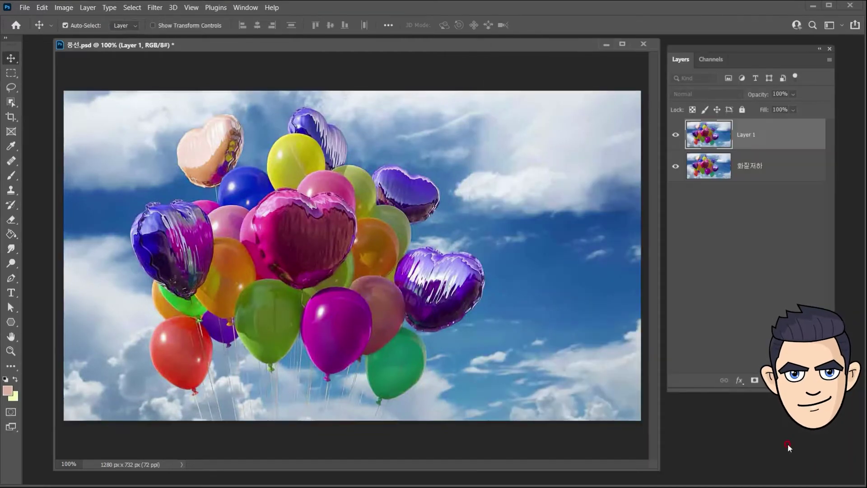
Duplicate 화질저하, rename Layer 1 to 1단계, and delete the 화질저하 copy layer.
{"action": "left_click", "coordinate": [754, 165]}
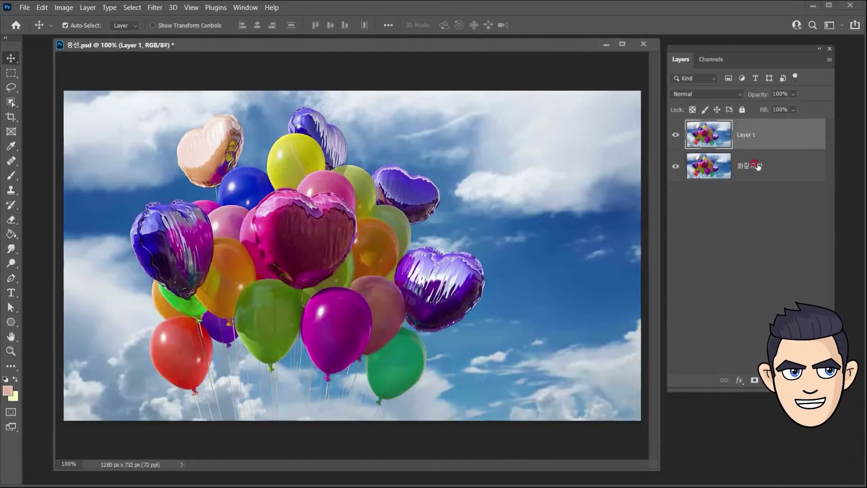
{"action": "key", "text": "ctrl+j"}
{"action": "left_click", "coordinate": [752, 136]}
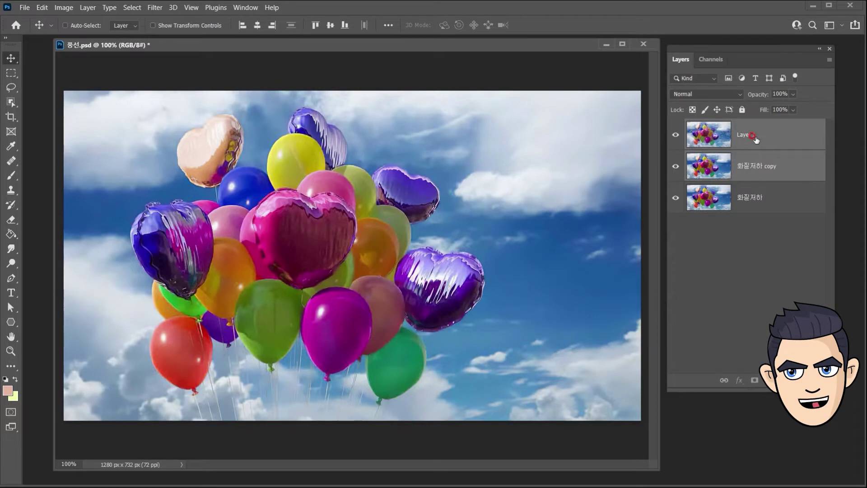
{"action": "left_click", "coordinate": [747, 142]}
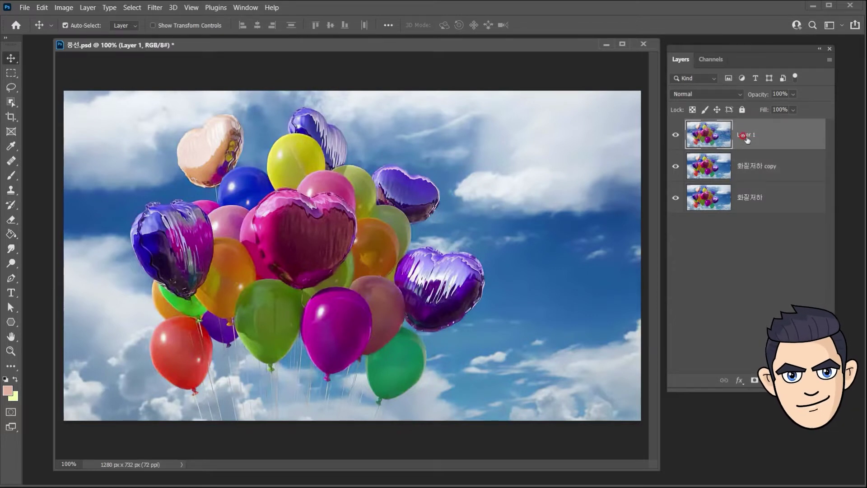
{"action": "double_click", "coordinate": [746, 134]}
{"action": "type", "text": "1단계"}
{"action": "key", "text": "Return"}
{"action": "left_click", "coordinate": [746, 159]}
{"action": "key", "text": "Delete"}
Apply High JPEG Artefacts Removal again as a new layer and compare against 화질저하.
{"action": "left_click", "coordinate": [622, 70]}
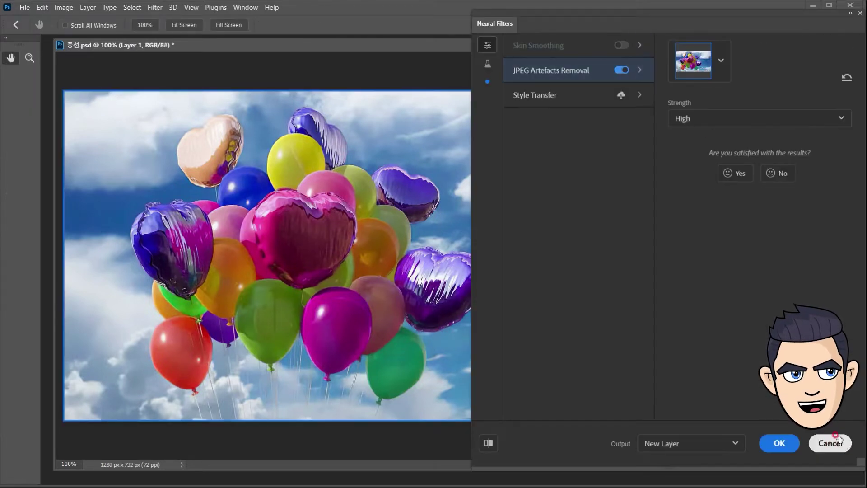
{"action": "left_click", "coordinate": [777, 443]}
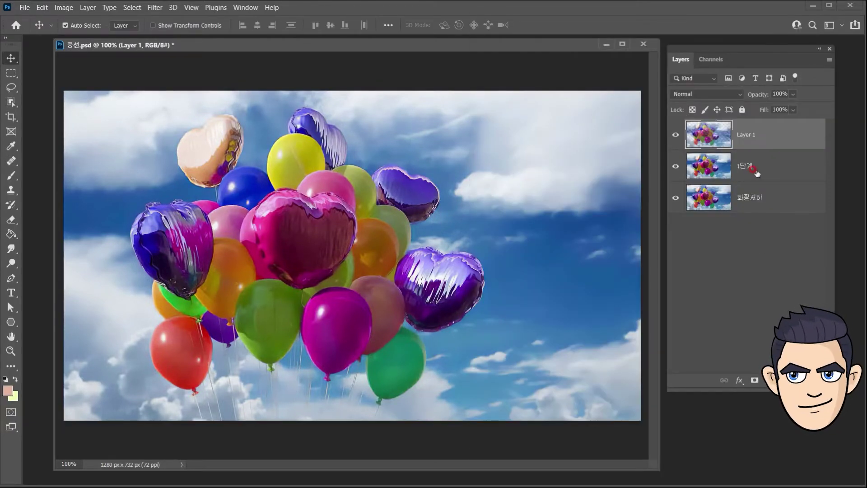
{"action": "left_click", "coordinate": [676, 198], "text": "alt"}
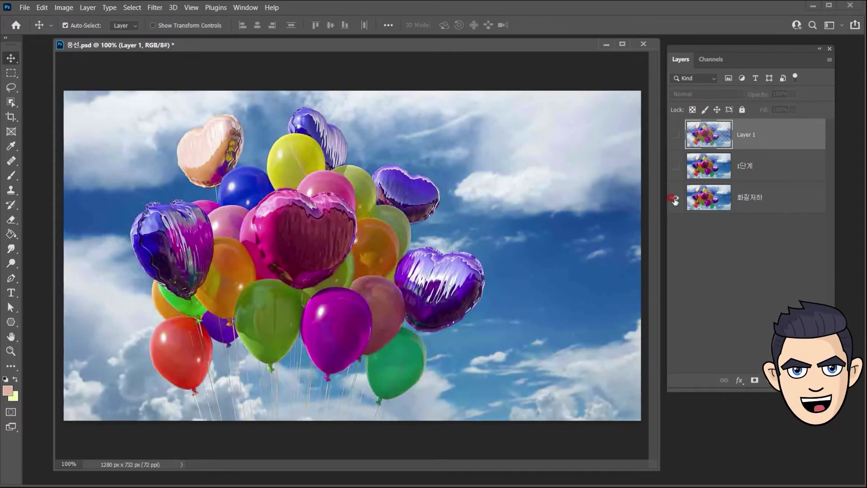
{"action": "left_click", "coordinate": [675, 198], "text": "alt"}
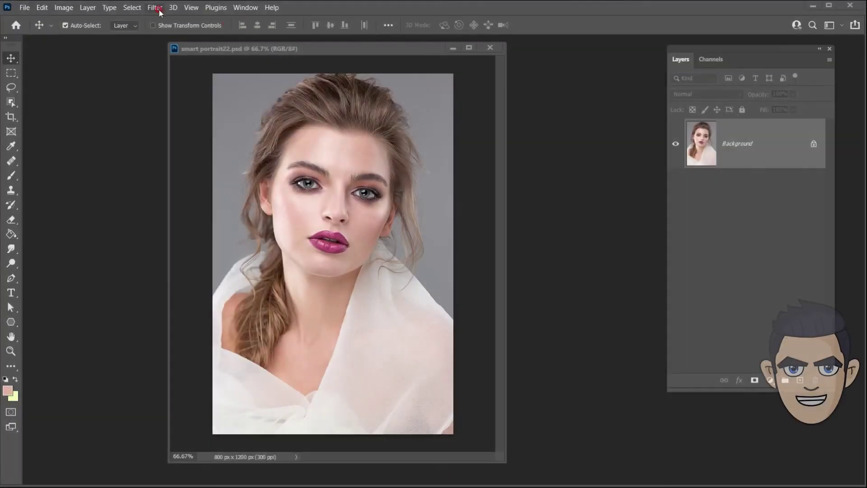
Switch on the beta Smart Portrait neural filter for the portrait.
{"action": "left_click", "coordinate": [155, 8]}
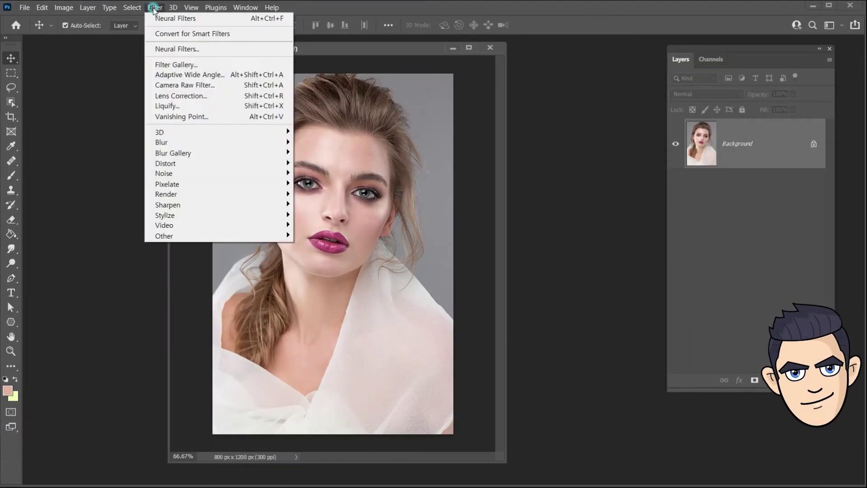
{"action": "left_click", "coordinate": [167, 49]}
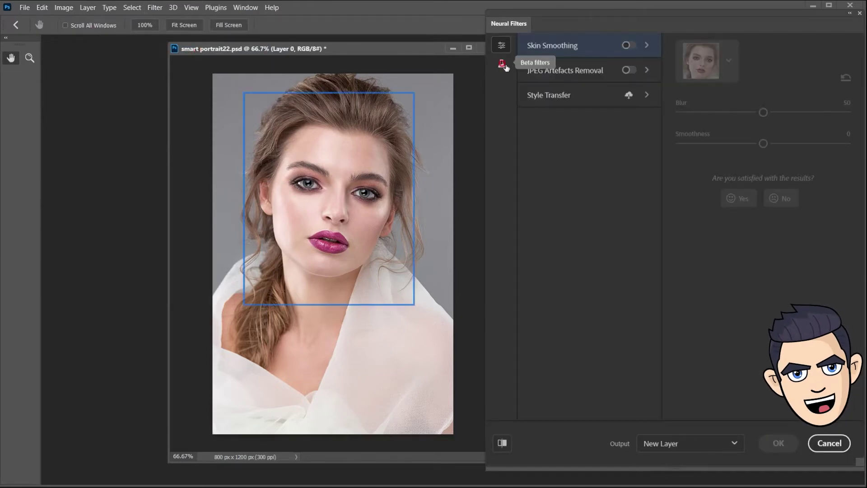
{"action": "left_click", "coordinate": [505, 66]}
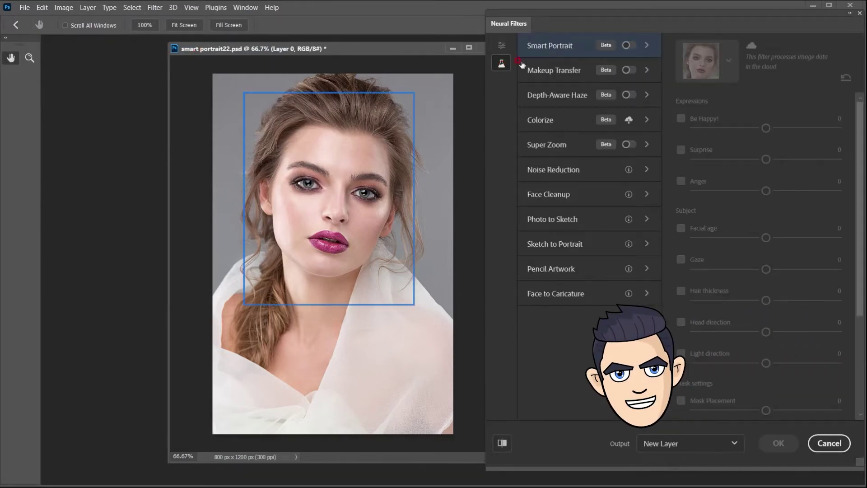
{"action": "left_click", "coordinate": [628, 45]}
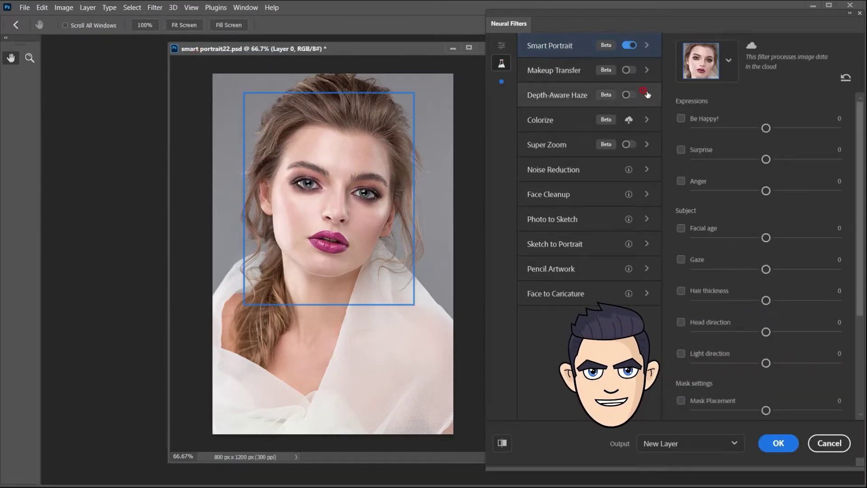
Try Be Happy!, settle it at -27, compare with the original, then disable it.
{"action": "left_click", "coordinate": [680, 119]}
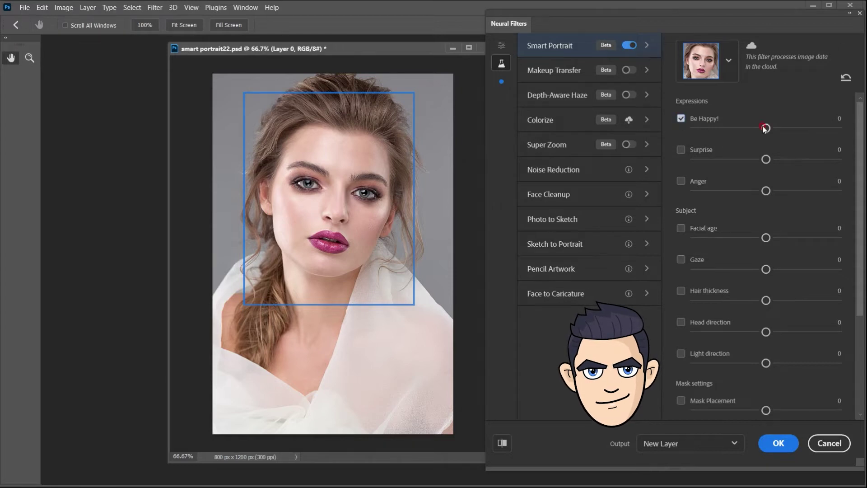
{"action": "left_click_drag", "start_coordinate": [766, 129], "coordinate": [795, 129]}
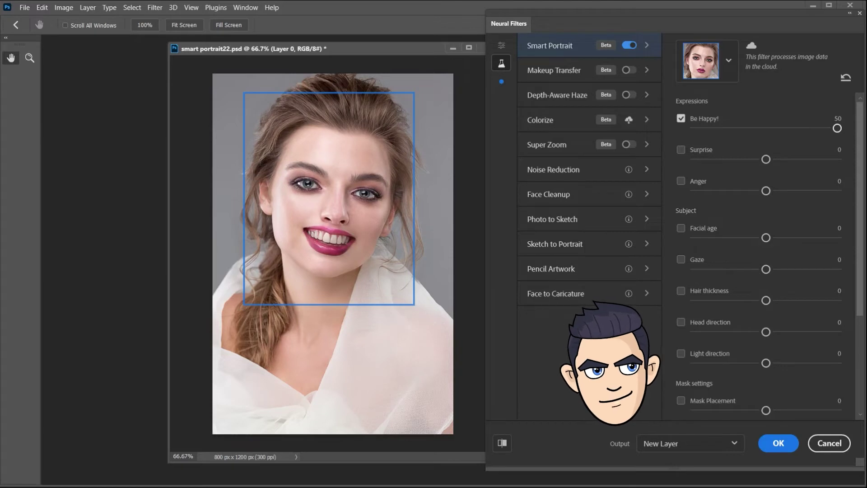
{"action": "left_click_drag", "start_coordinate": [744, 127], "coordinate": [727, 129]}
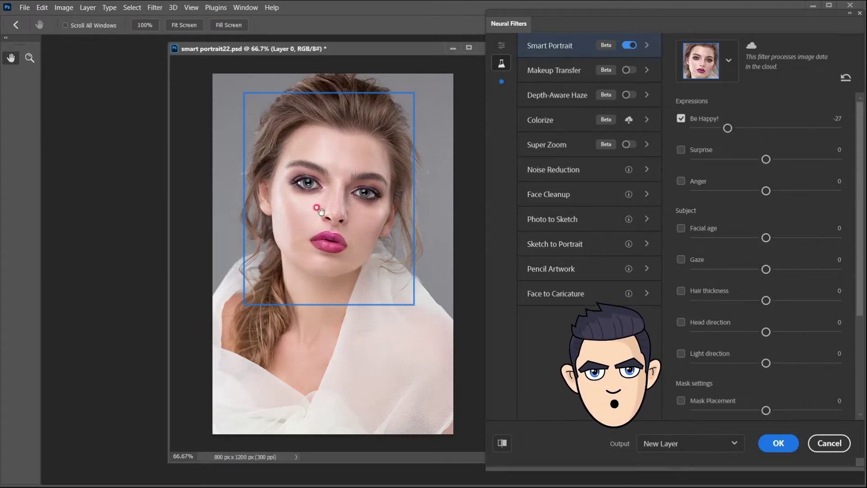
{"action": "left_click", "coordinate": [503, 445]}
{"action": "left_click", "coordinate": [503, 444]}
{"action": "left_click", "coordinate": [504, 444]}
{"action": "left_click", "coordinate": [503, 445]}
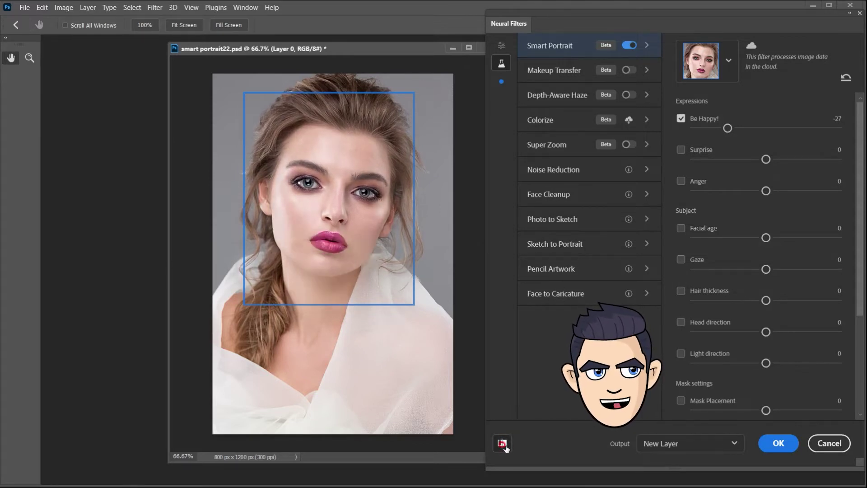
{"action": "left_click", "coordinate": [681, 118]}
Set Surprise to -28 and Anger to -50, then turn Anger off.
{"action": "left_click", "coordinate": [681, 149]}
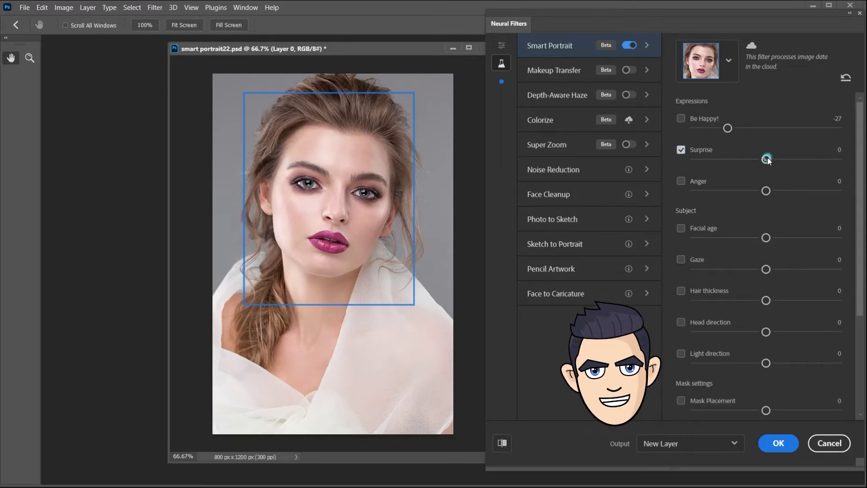
{"action": "left_click_drag", "start_coordinate": [811, 162], "coordinate": [814, 159]}
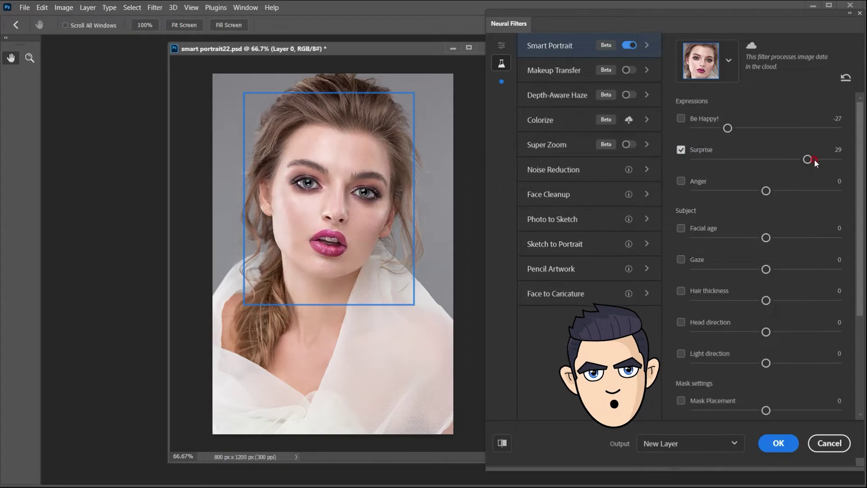
{"action": "left_click", "coordinate": [363, 237]}
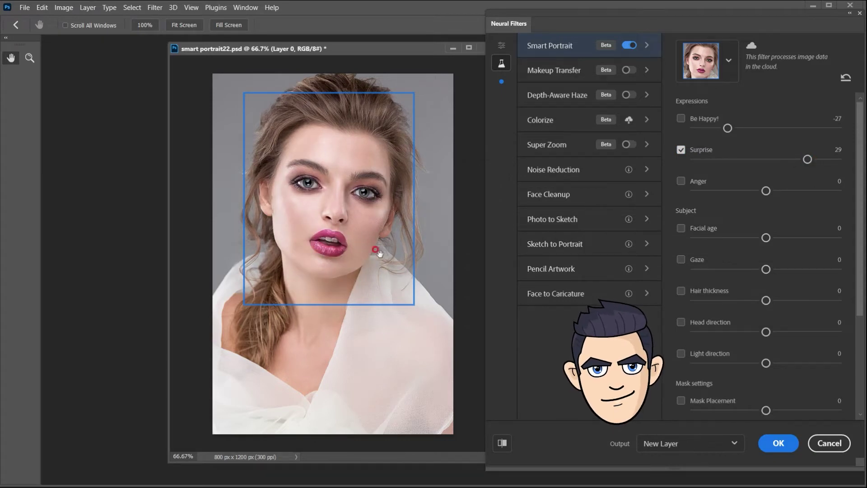
{"action": "mouse_move", "coordinate": [723, 150]}
{"action": "left_mouse_down"}
{"action": "mouse_move", "coordinate": [732, 159]}
{"action": "mouse_move", "coordinate": [725, 162]}
{"action": "left_mouse_up"}
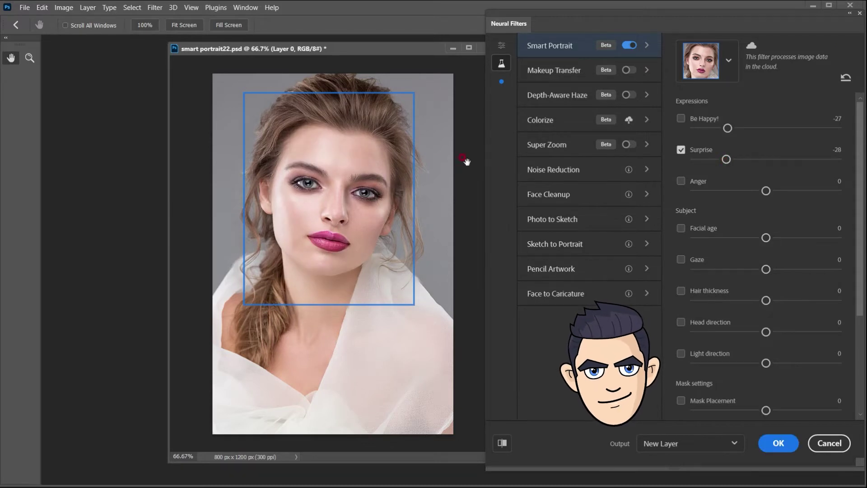
{"action": "left_click_drag", "start_coordinate": [767, 191], "coordinate": [856, 199]}
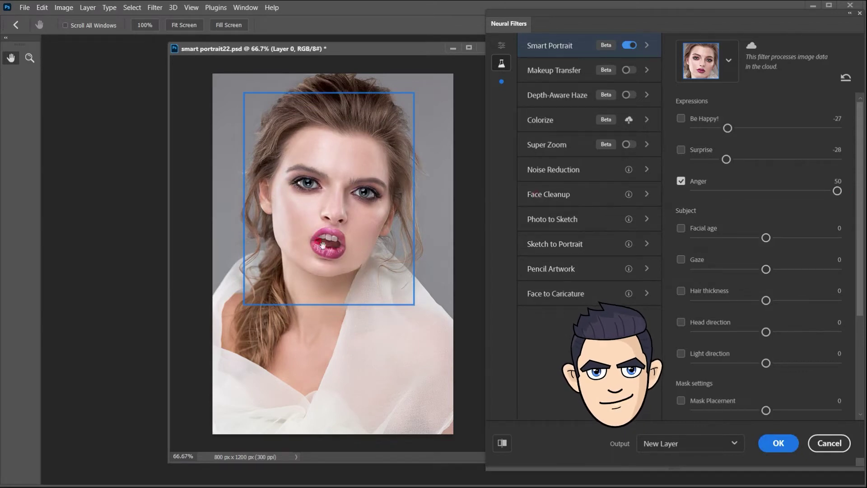
{"action": "left_click_drag", "start_coordinate": [838, 192], "coordinate": [711, 224]}
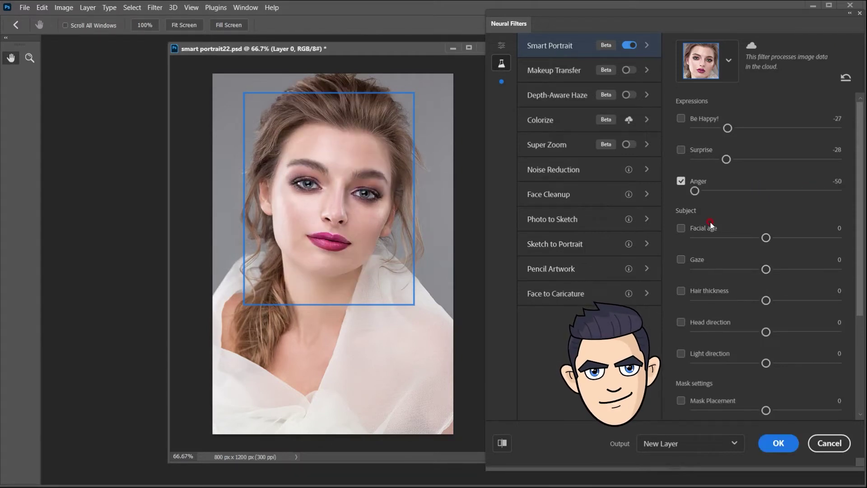
{"action": "left_click", "coordinate": [681, 181]}
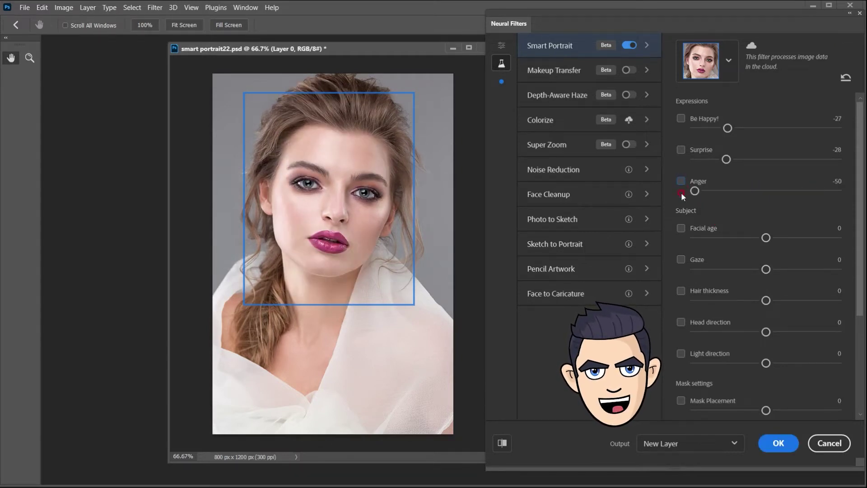
Enable Facial age, try 50 against the original, then make her younger at -50.
{"action": "left_click", "coordinate": [681, 228]}
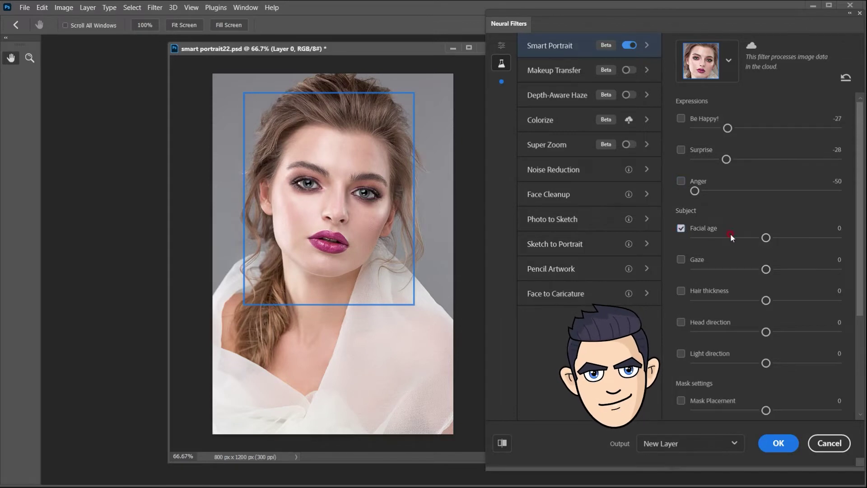
{"action": "left_click_drag", "start_coordinate": [766, 238], "coordinate": [837, 238]}
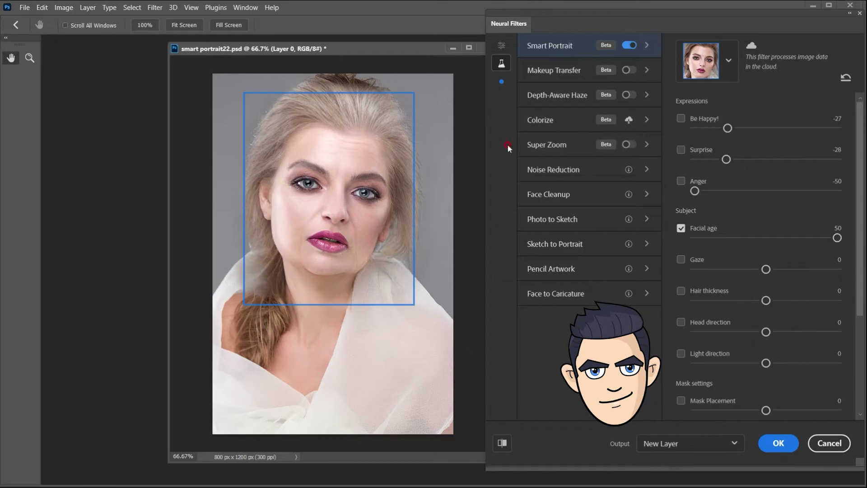
{"action": "left_click_drag", "start_coordinate": [320, 280], "coordinate": [364, 255]}
{"action": "mouse_move", "coordinate": [366, 100]}
{"action": "left_mouse_down"}
{"action": "mouse_move", "coordinate": [380, 110]}
{"action": "mouse_move", "coordinate": [329, 147]}
{"action": "mouse_move", "coordinate": [355, 157]}
{"action": "mouse_move", "coordinate": [338, 164]}
{"action": "mouse_move", "coordinate": [387, 199]}
{"action": "mouse_move", "coordinate": [366, 275]}
{"action": "left_mouse_up"}
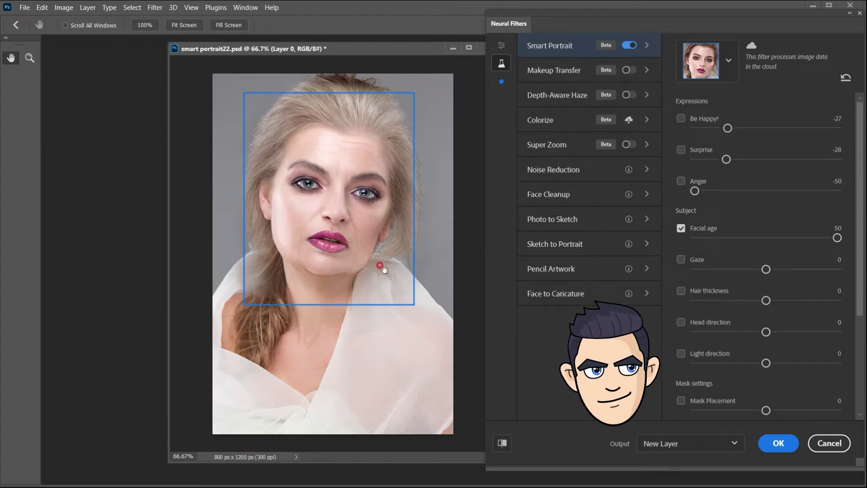
{"action": "left_click_drag", "start_coordinate": [837, 238], "coordinate": [683, 241]}
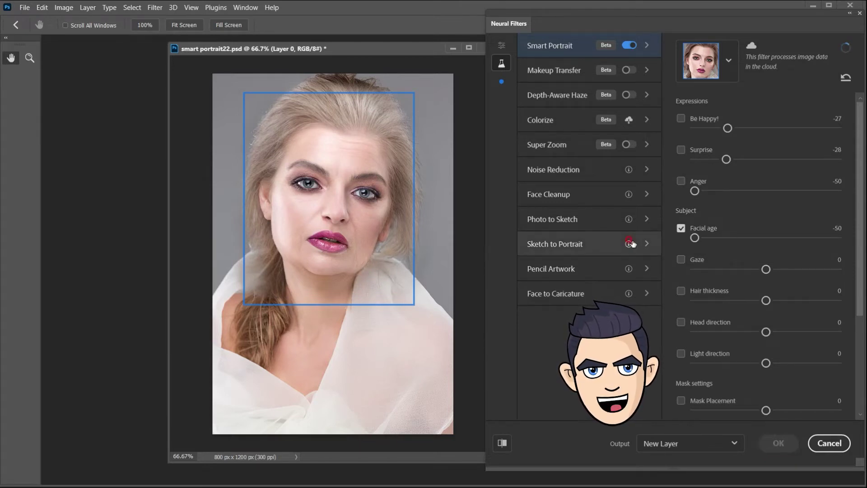
{"action": "mouse_move", "coordinate": [378, 246]}
{"action": "left_mouse_down"}
{"action": "mouse_move", "coordinate": [330, 271]}
{"action": "mouse_move", "coordinate": [275, 234]}
{"action": "mouse_move", "coordinate": [306, 257]}
{"action": "left_mouse_up"}
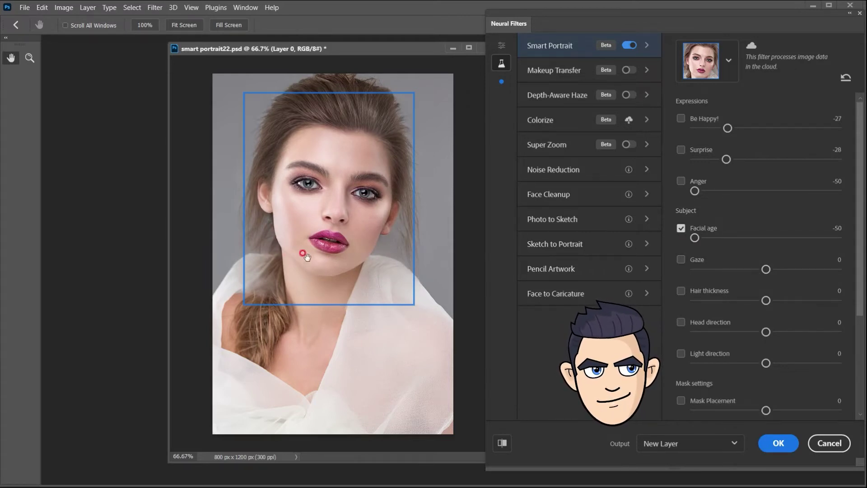
Compare with the original, try Facial age 19 and 24, and add the Anger expression.
{"action": "left_click", "coordinate": [501, 443]}
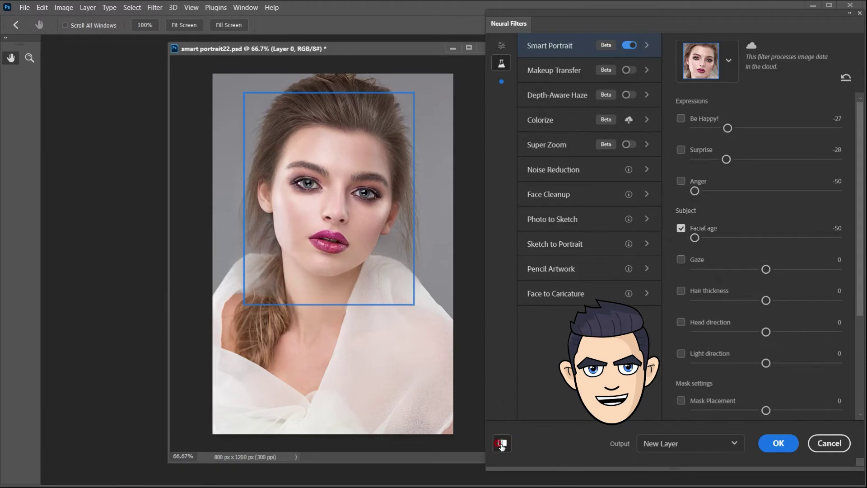
{"action": "left_click", "coordinate": [501, 443]}
{"action": "left_click", "coordinate": [501, 443]}
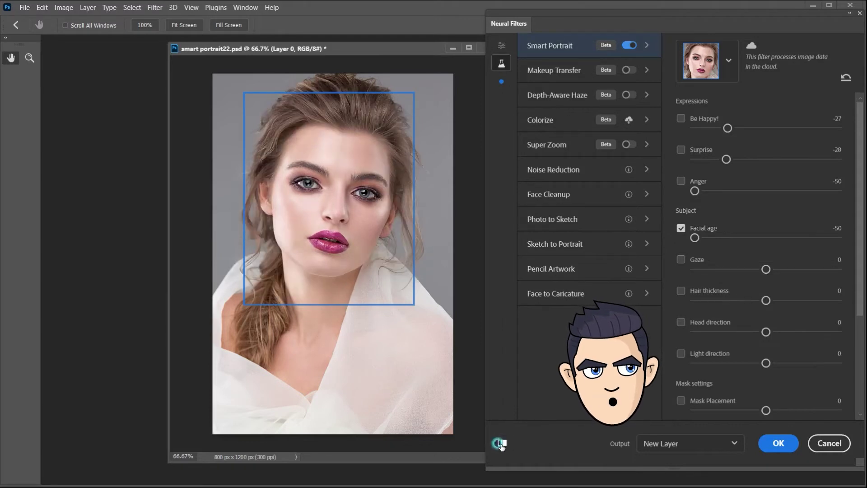
{"action": "left_click", "coordinate": [501, 443]}
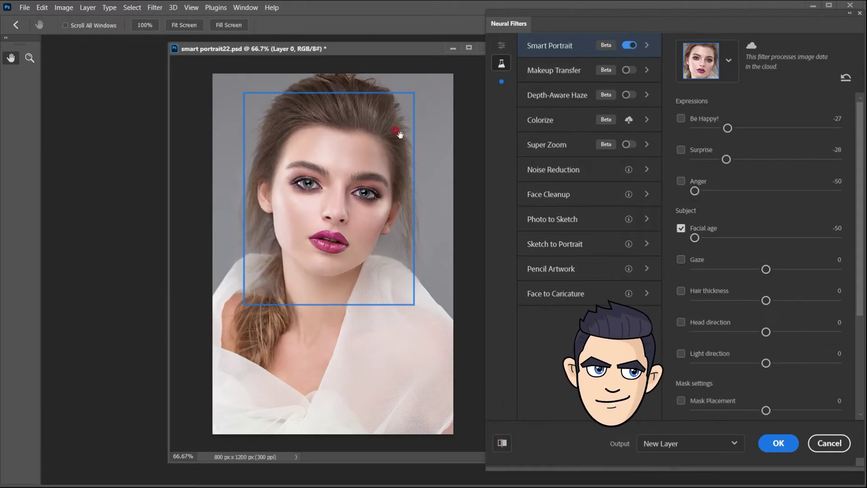
{"action": "left_click_drag", "start_coordinate": [695, 238], "coordinate": [793, 238]}
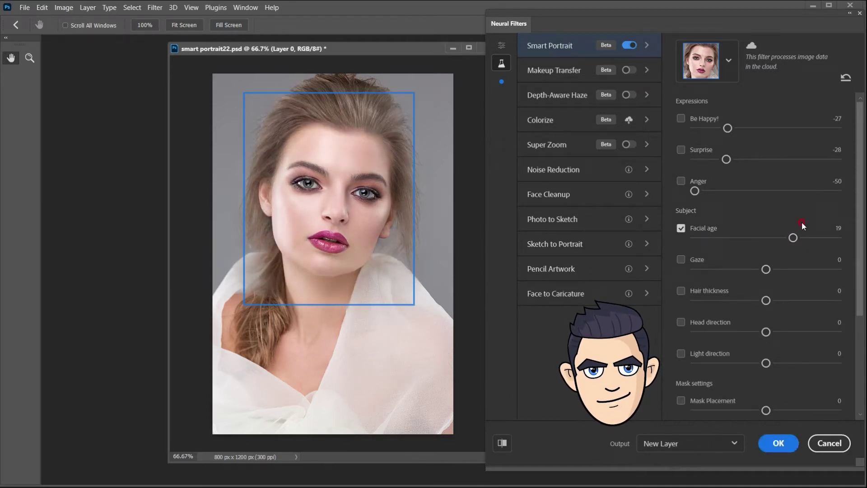
{"action": "left_click_drag", "start_coordinate": [793, 237], "coordinate": [800, 237]}
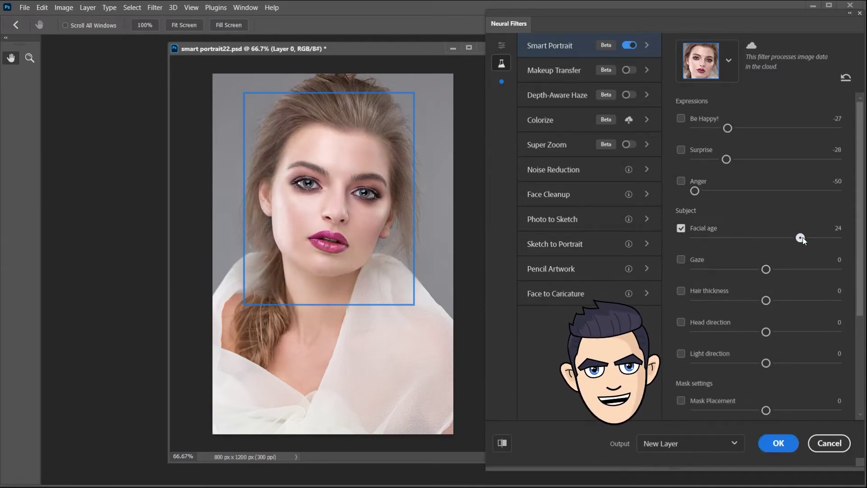
{"action": "left_click", "coordinate": [313, 143]}
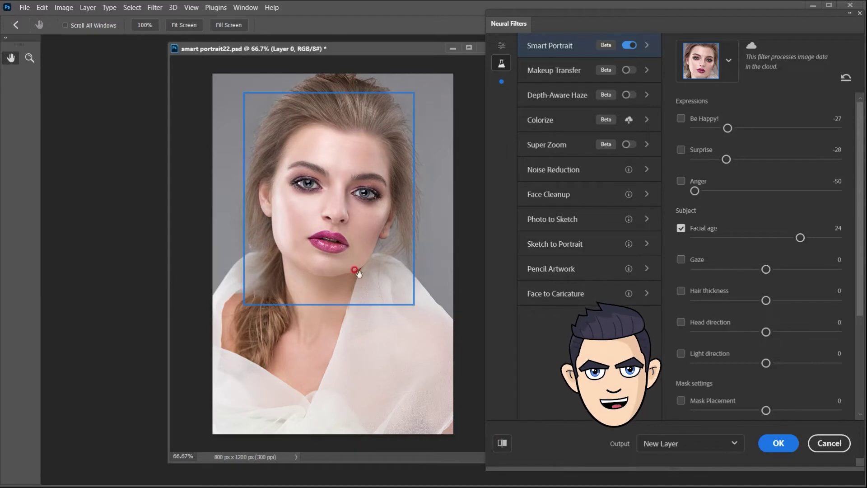
{"action": "left_click", "coordinate": [504, 442]}
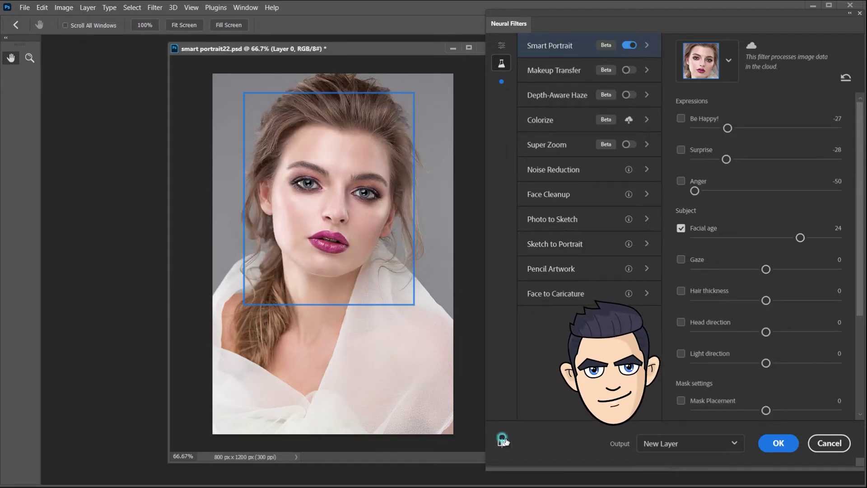
{"action": "left_click", "coordinate": [695, 238]}
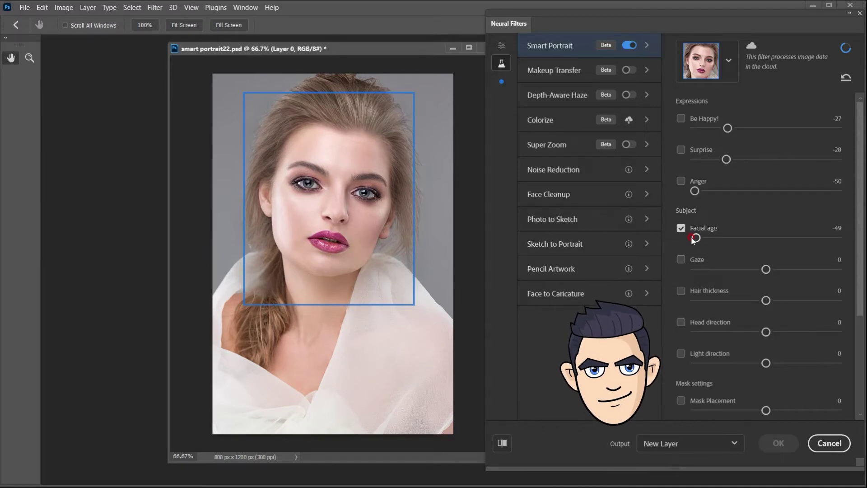
{"action": "left_click", "coordinate": [681, 182]}
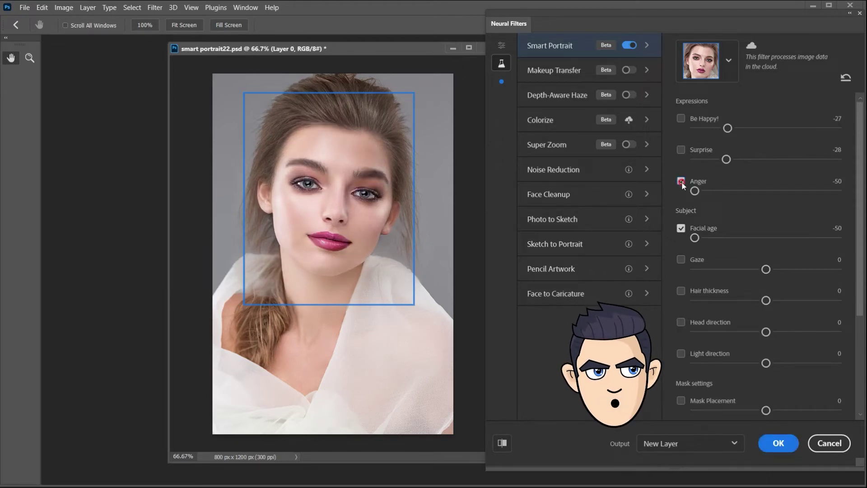
Try Gaze at -50 and 50, then turn off both Anger and Gaze.
{"action": "left_click", "coordinate": [681, 260]}
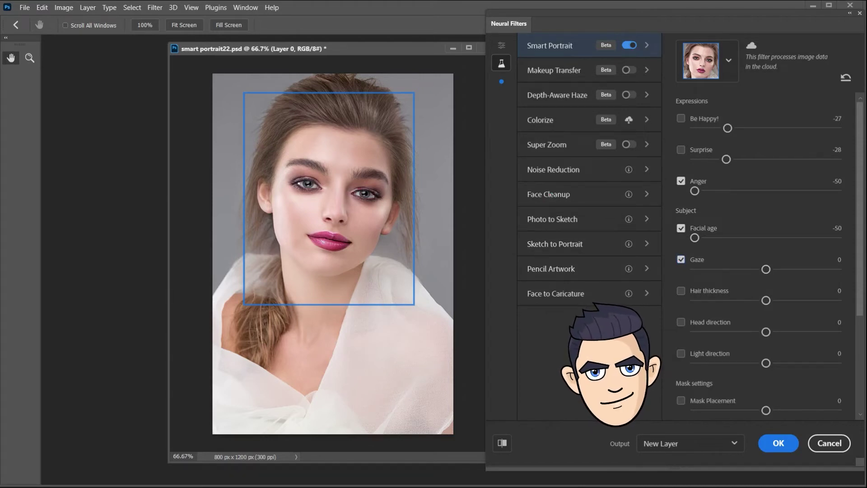
{"action": "left_click_drag", "start_coordinate": [765, 270], "coordinate": [678, 272]}
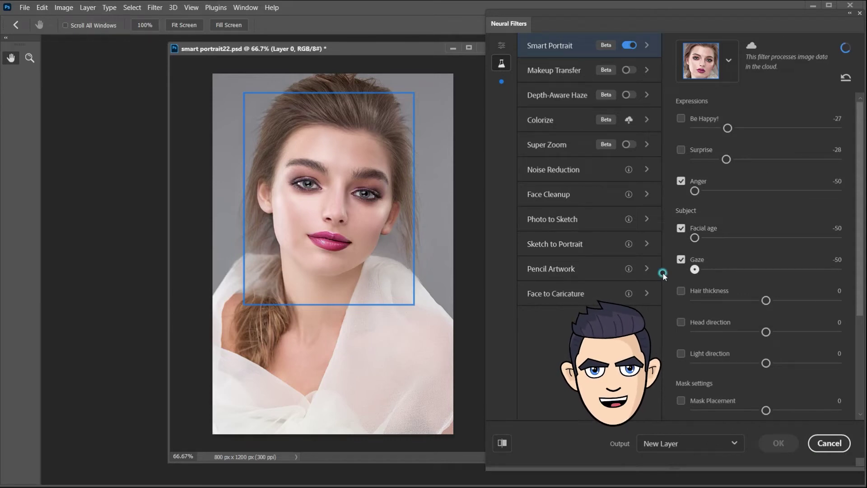
{"action": "left_click_drag", "start_coordinate": [695, 270], "coordinate": [837, 269]}
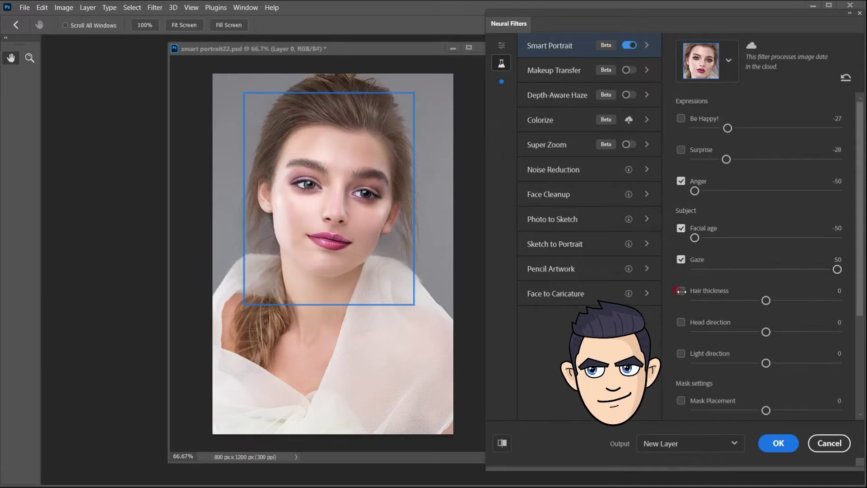
{"action": "left_click", "coordinate": [681, 260]}
{"action": "left_click", "coordinate": [681, 180]}
Thin the hair to Hair thickness -50 and turn the head to Head direction -27.
{"action": "left_click_drag", "start_coordinate": [766, 300], "coordinate": [700, 300]}
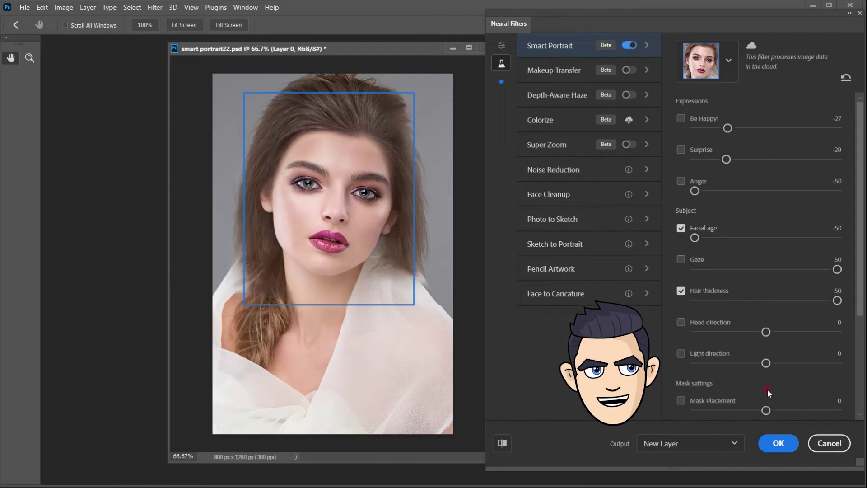
{"action": "left_click_drag", "start_coordinate": [800, 301], "coordinate": [695, 300]}
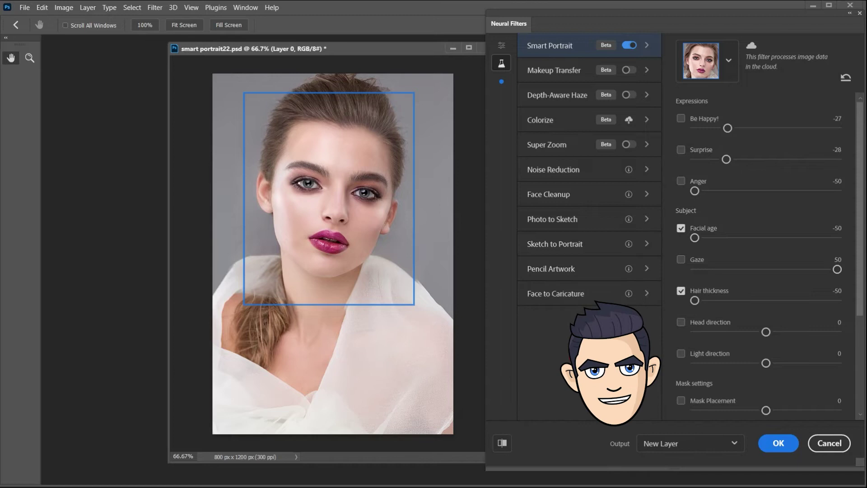
{"action": "left_click", "coordinate": [765, 332]}
{"action": "left_click_drag", "start_coordinate": [764, 334], "coordinate": [726, 341]}
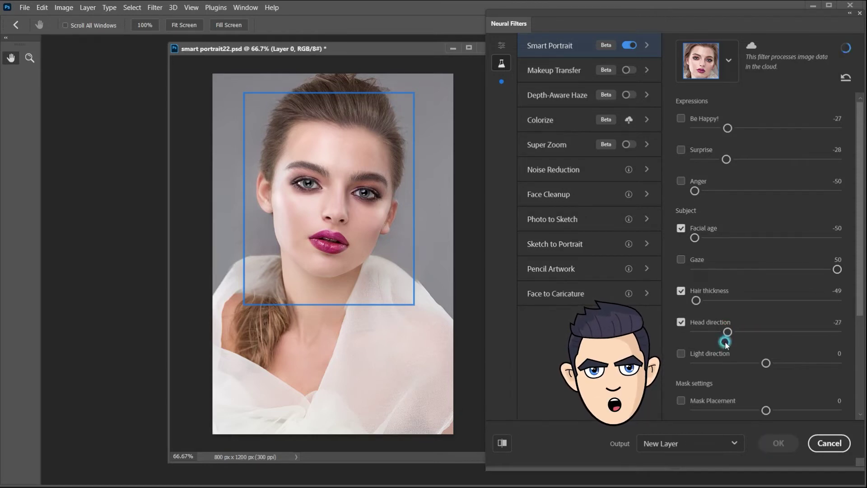
Turn the head to 42 and set Light direction to -17, comparing with the original.
{"action": "left_click", "coordinate": [719, 342]}
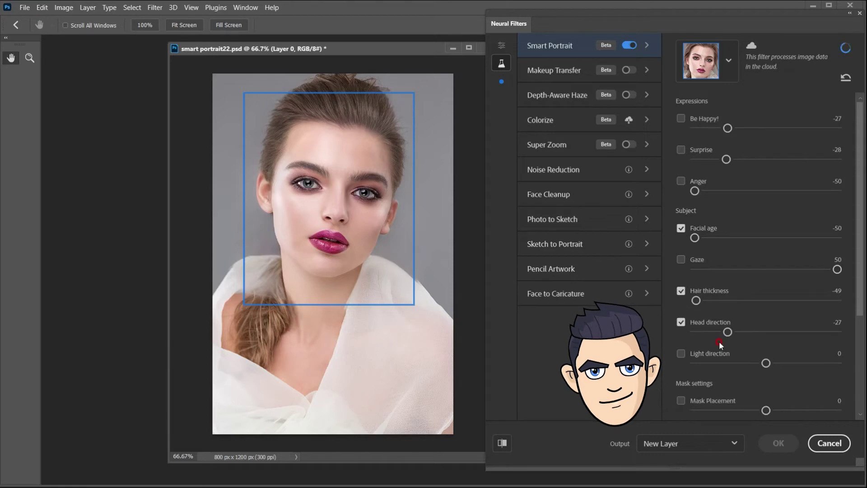
{"action": "left_click_drag", "start_coordinate": [719, 341], "coordinate": [827, 333]}
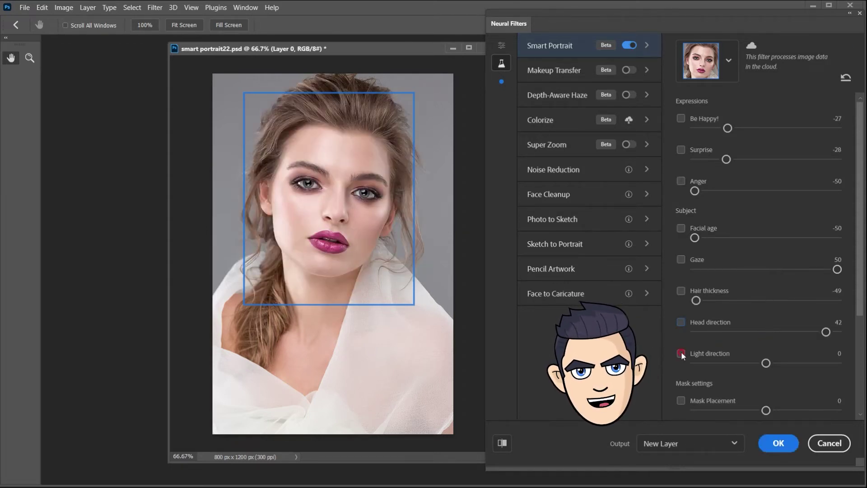
{"action": "left_click", "coordinate": [681, 354]}
{"action": "left_click_drag", "start_coordinate": [765, 364], "coordinate": [652, 366]}
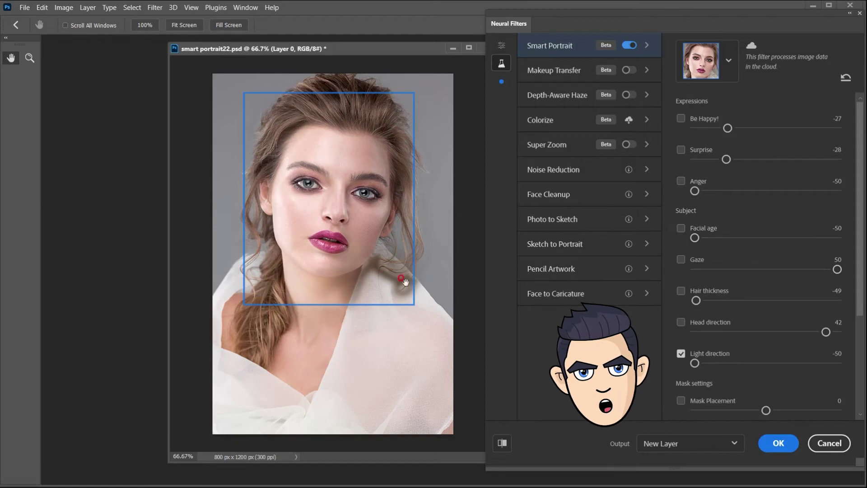
{"action": "left_click_drag", "start_coordinate": [698, 364], "coordinate": [812, 361]}
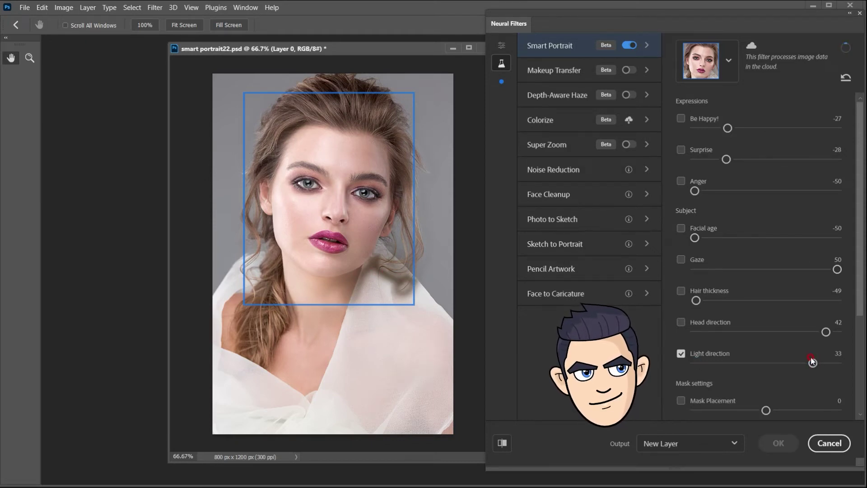
{"action": "left_click", "coordinate": [298, 223]}
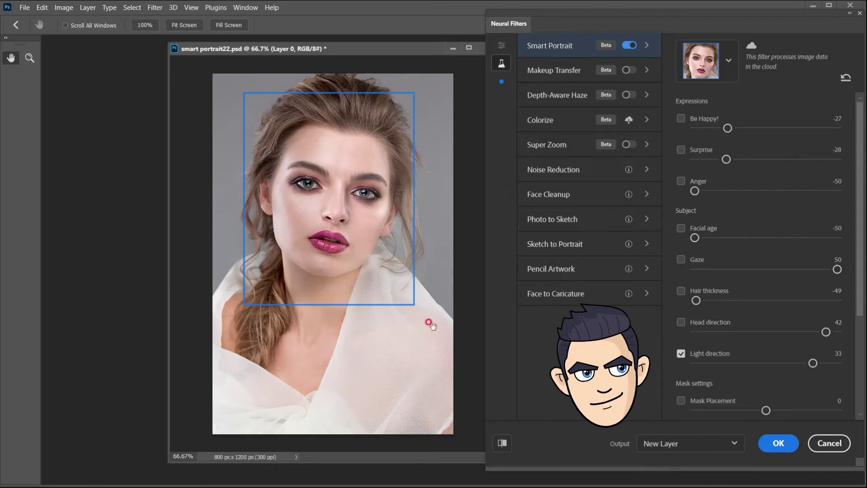
{"action": "left_click", "coordinate": [739, 362]}
{"action": "left_click", "coordinate": [501, 442]}
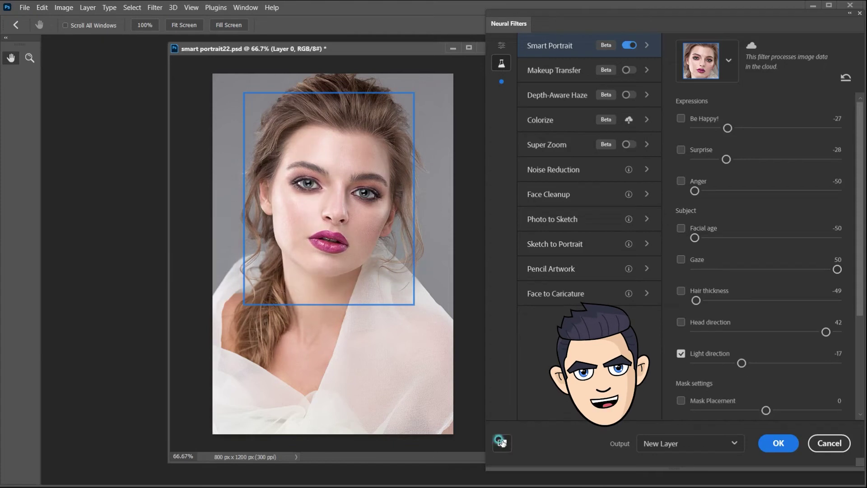
Re-enable the Facial age, Gaze, Head direction and Hair thickness adjustments.
{"action": "left_click", "coordinate": [681, 228]}
{"action": "left_click", "coordinate": [681, 259]}
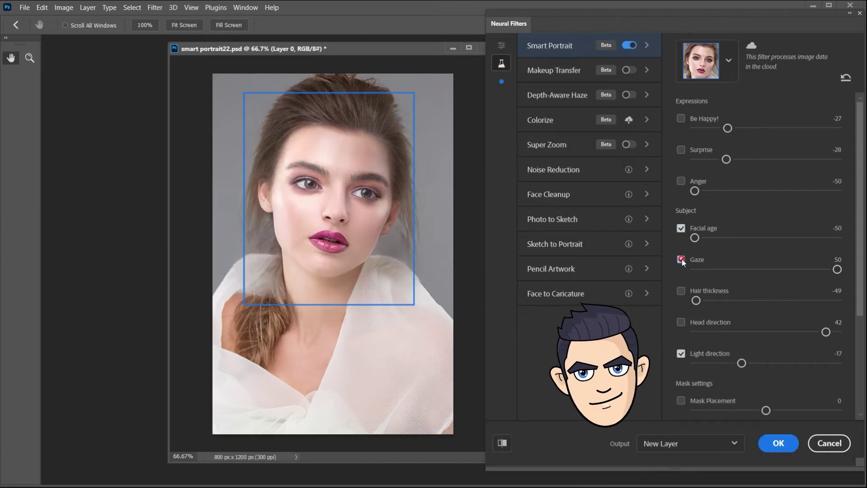
{"action": "left_click", "coordinate": [681, 291]}
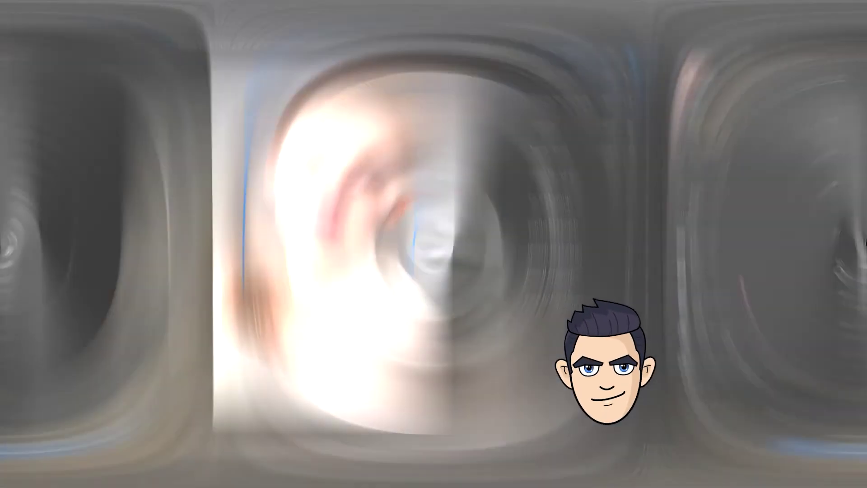
{"action": "left_click", "coordinate": [338, 220]}
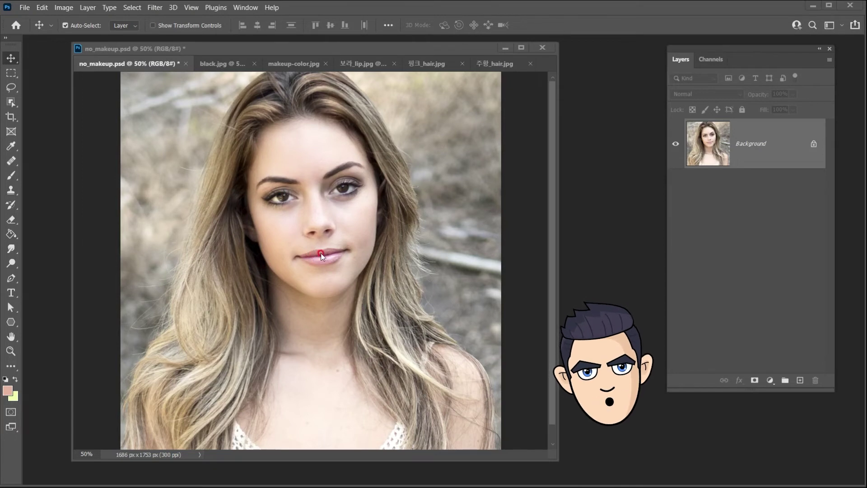
Review the black.jpg, makeup-color.jpg, 보라_lip.jpg and orange-hair references, then return to no_makeup.psd.
{"action": "left_click", "coordinate": [229, 62]}
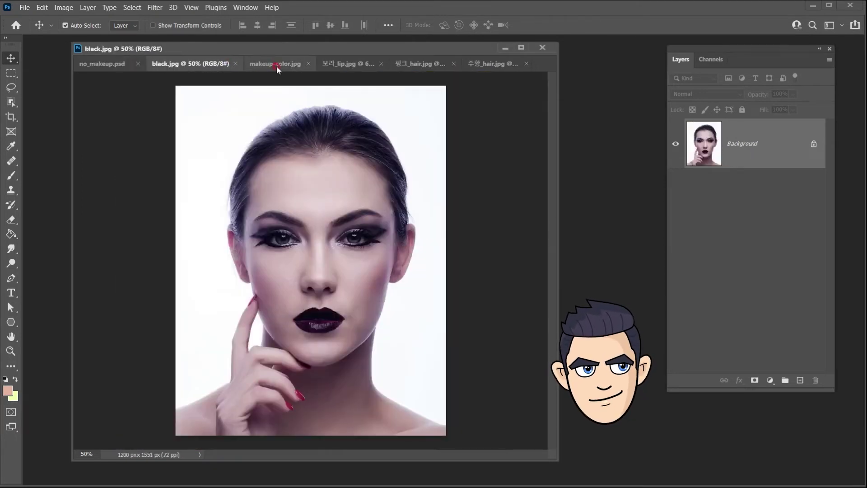
{"action": "left_click", "coordinate": [275, 64]}
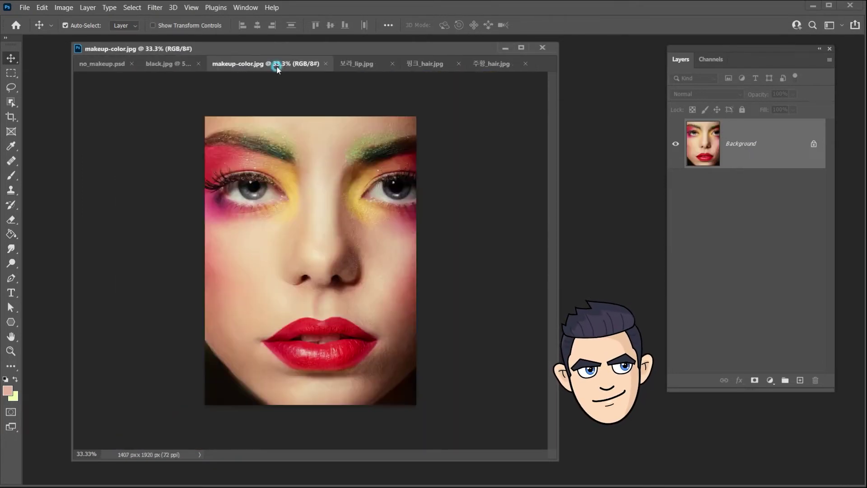
{"action": "left_click", "coordinate": [351, 61]}
{"action": "left_click", "coordinate": [492, 63]}
{"action": "left_click", "coordinate": [118, 58]}
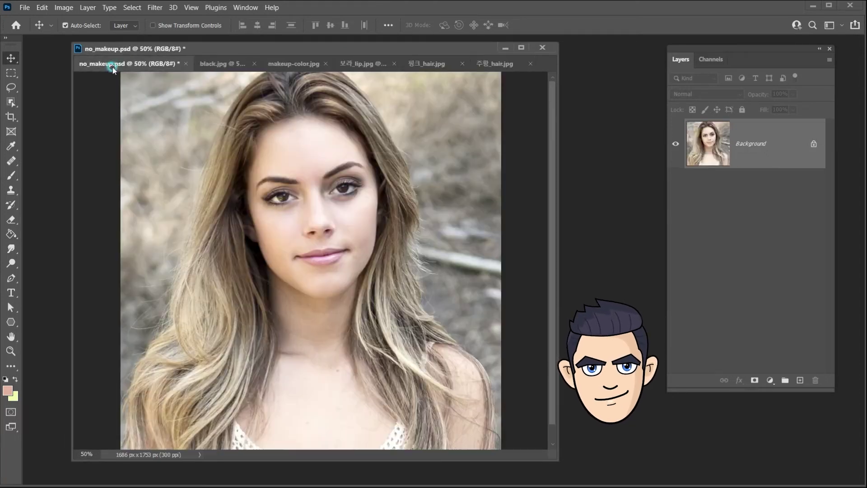
Open Neural Filters on no_makeup.psd with the beta filters listed.
{"action": "left_click", "coordinate": [155, 8]}
{"action": "left_click", "coordinate": [172, 51]}
{"action": "left_click", "coordinate": [502, 63]}
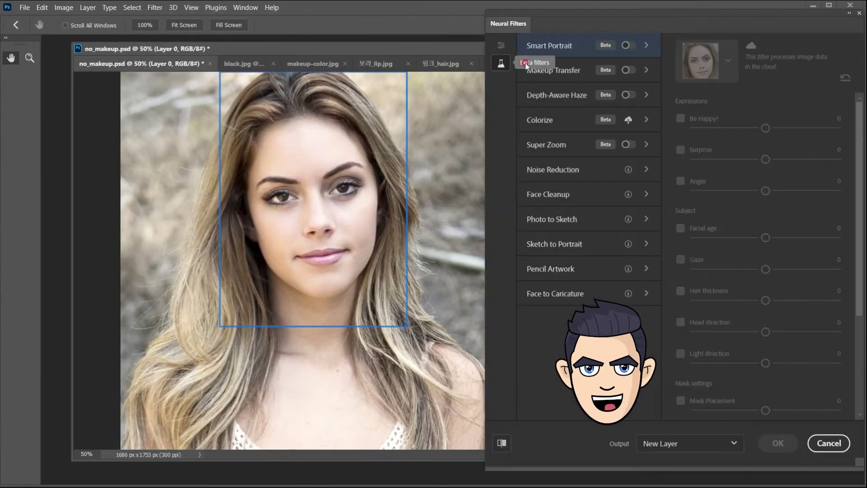
Apply Makeup Transfer from black.jpg as a new layer and toggle it to compare.
{"action": "left_click", "coordinate": [628, 70]}
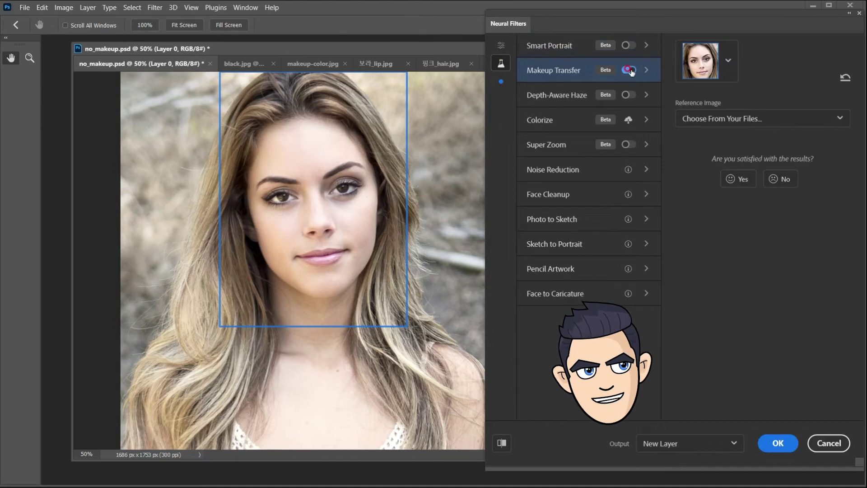
{"action": "left_click", "coordinate": [780, 119]}
{"action": "left_click", "coordinate": [713, 159]}
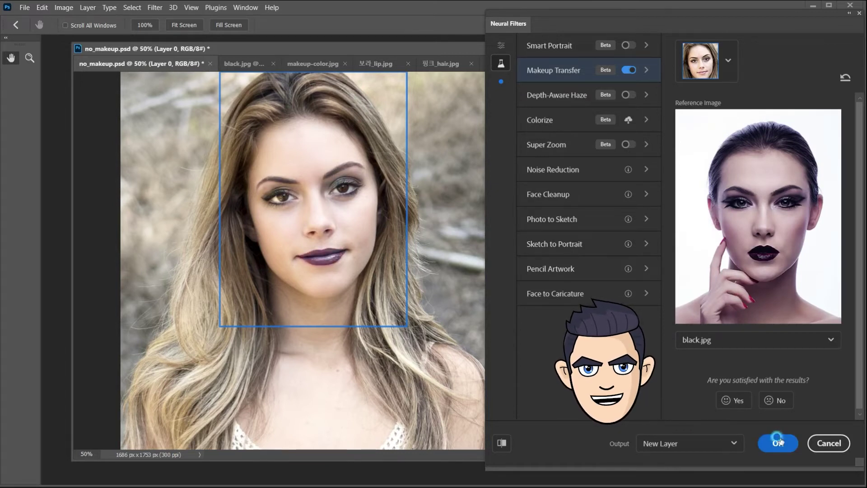
{"action": "left_click", "coordinate": [778, 442]}
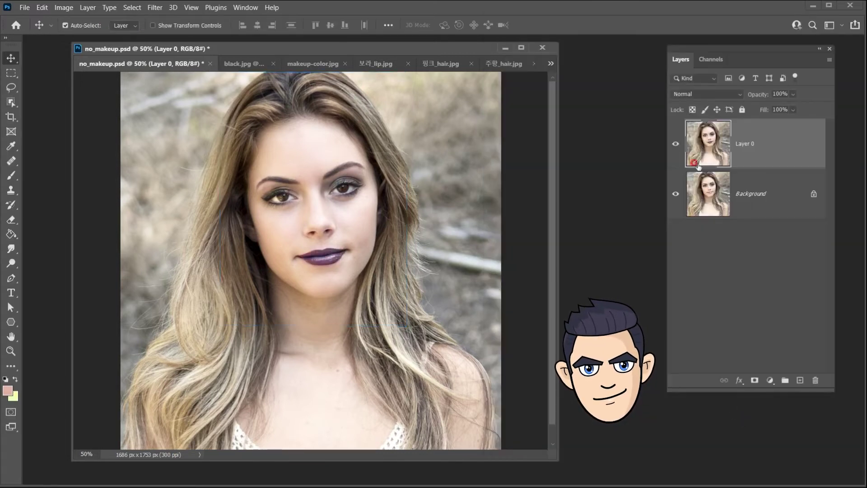
{"action": "left_click", "coordinate": [675, 145], "text": "alt"}
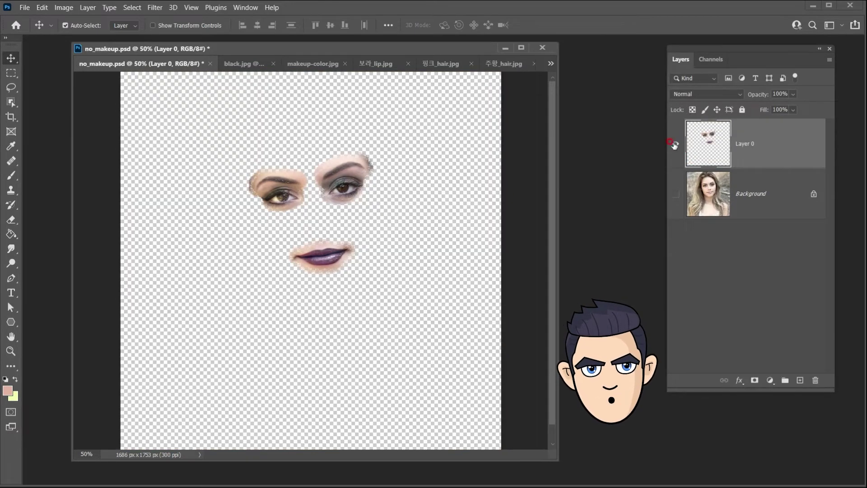
{"action": "left_click", "coordinate": [674, 145], "text": "alt"}
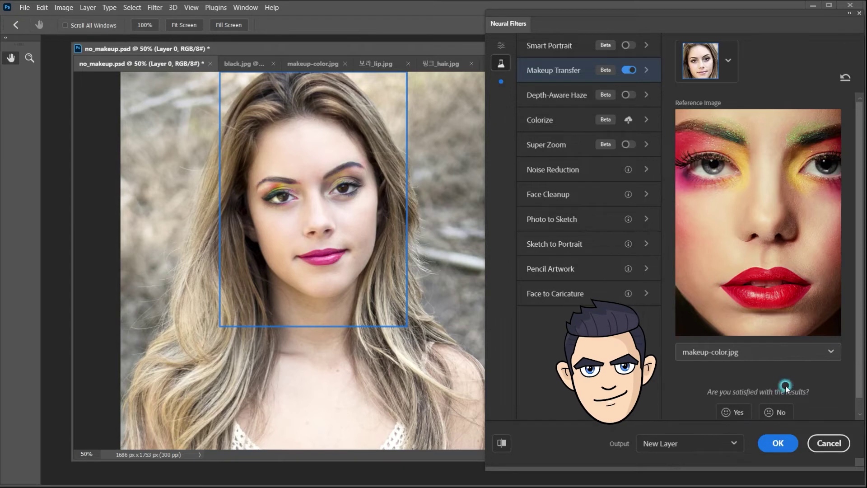
Apply Makeup Transfer again using the pink-haired 핑크_hair.jpg reference image.
{"action": "left_click", "coordinate": [768, 294]}
{"action": "left_click", "coordinate": [746, 410]}
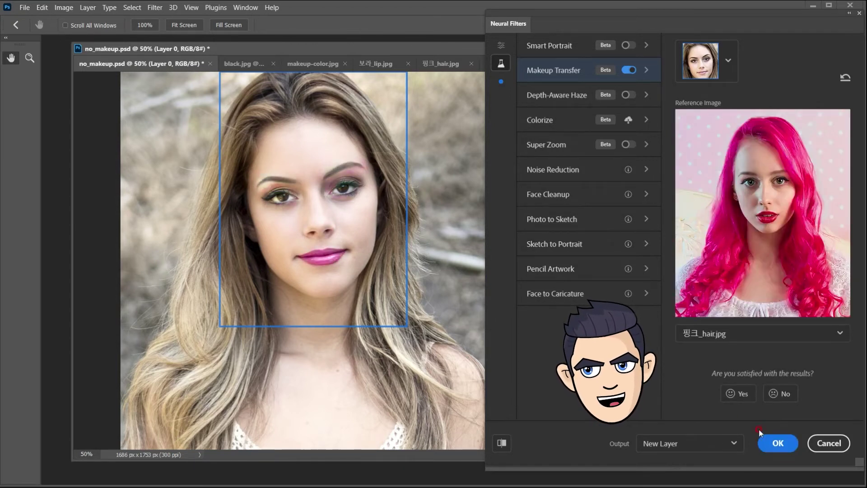
{"action": "left_click", "coordinate": [779, 444]}
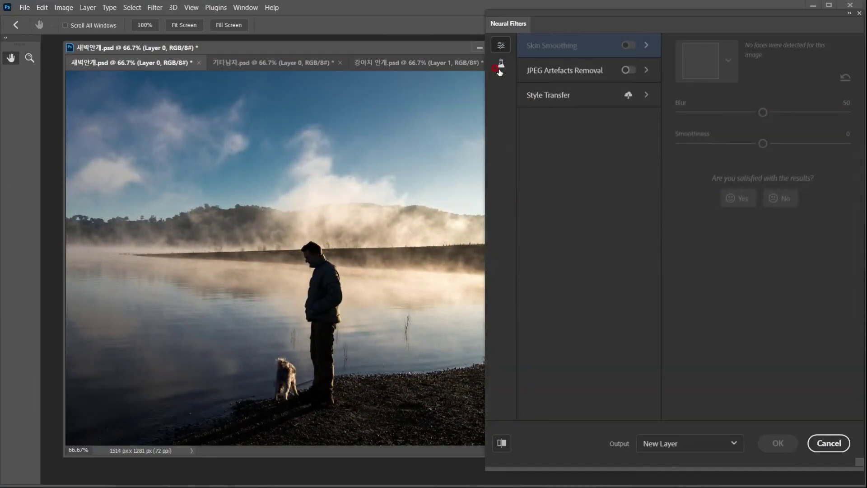
{"action": "left_click", "coordinate": [499, 71]}
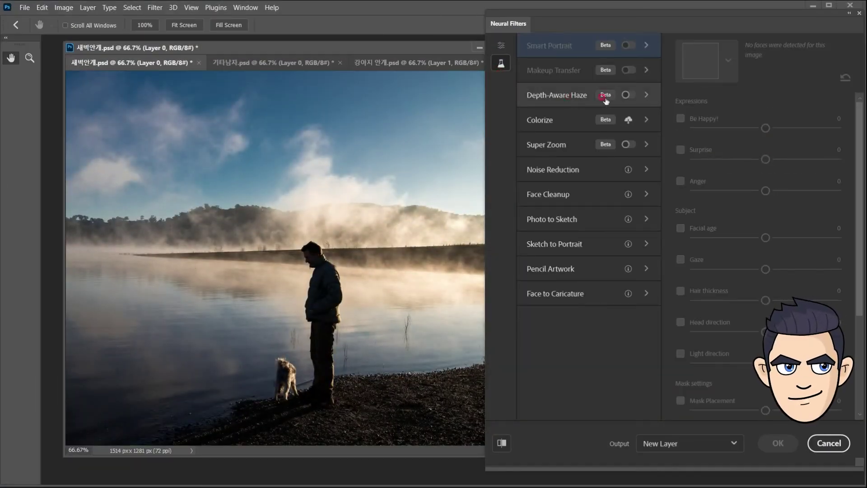
Set Depth-Aware Haze to Haze 73 and Warmth -16, compare with the original, and apply it.
{"action": "left_click", "coordinate": [629, 94]}
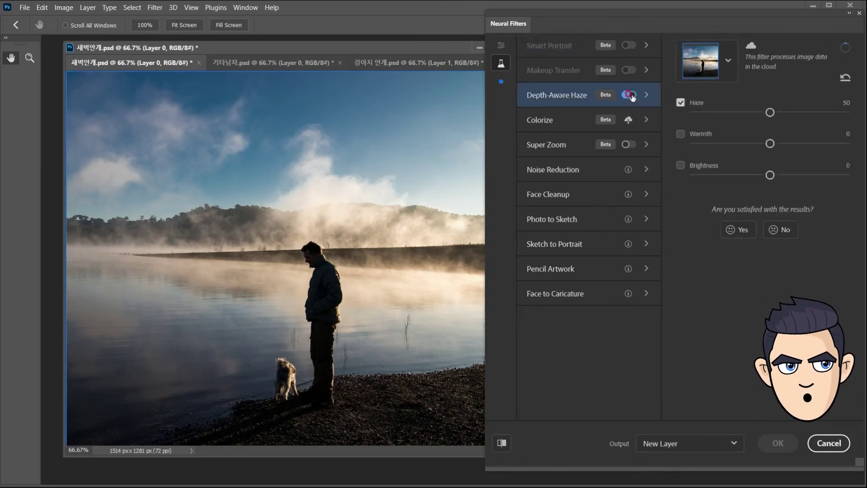
{"action": "left_click", "coordinate": [770, 112]}
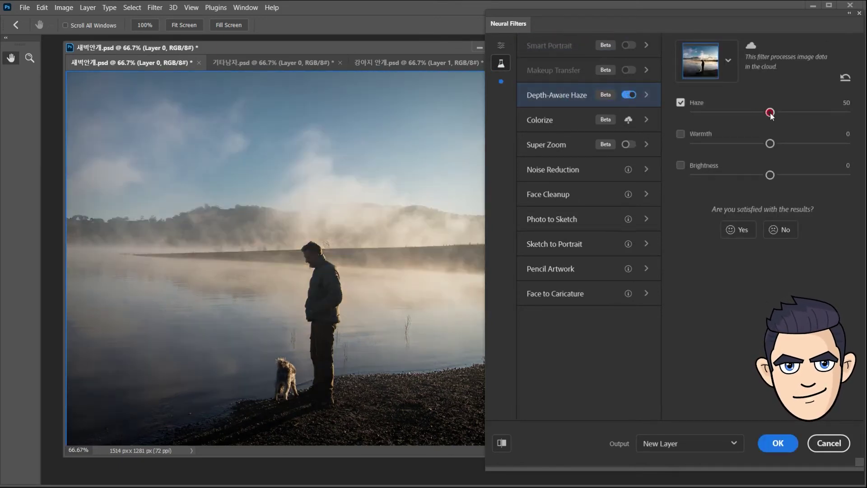
{"action": "left_click_drag", "start_coordinate": [771, 113], "coordinate": [800, 114]}
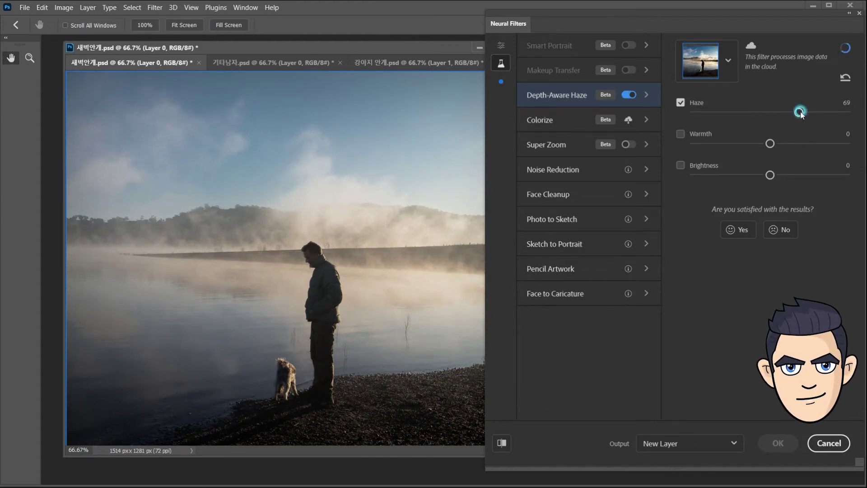
{"action": "left_click", "coordinate": [678, 135]}
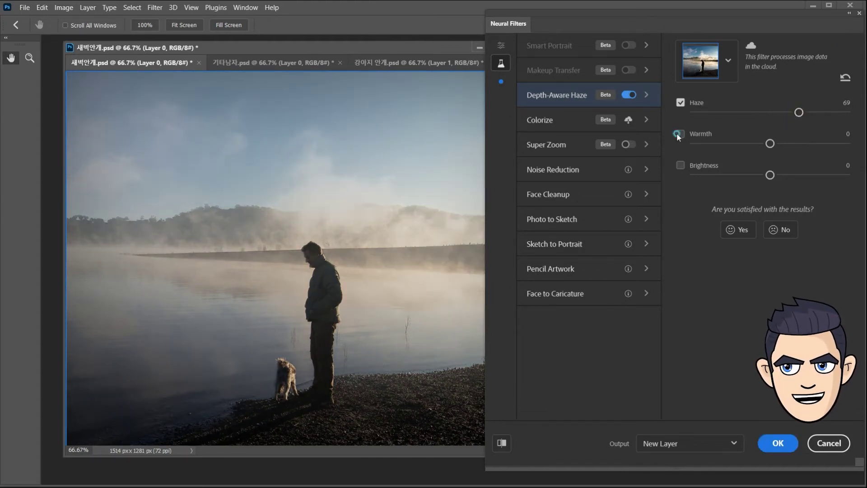
{"action": "left_click_drag", "start_coordinate": [770, 143], "coordinate": [746, 145]}
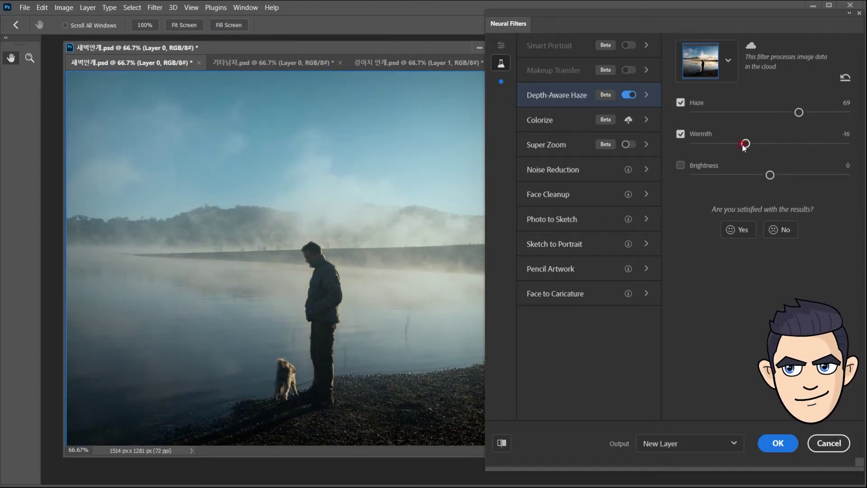
{"action": "left_click_drag", "start_coordinate": [799, 113], "coordinate": [805, 114]}
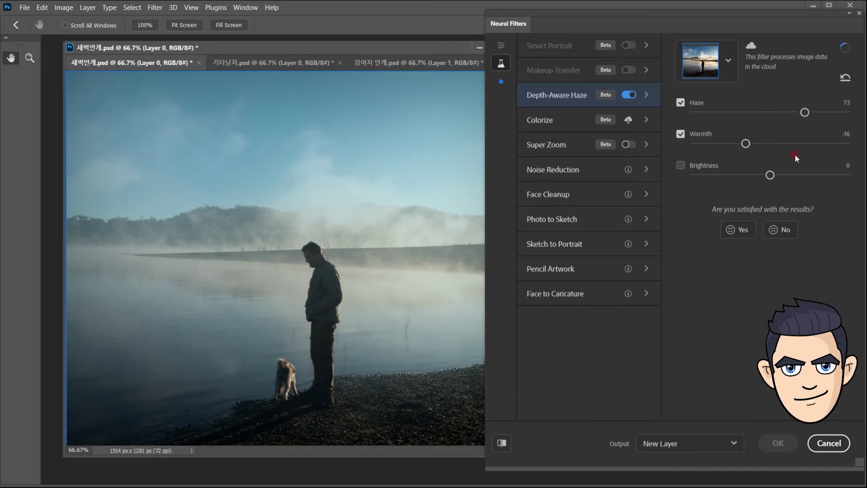
{"action": "left_click", "coordinate": [503, 442]}
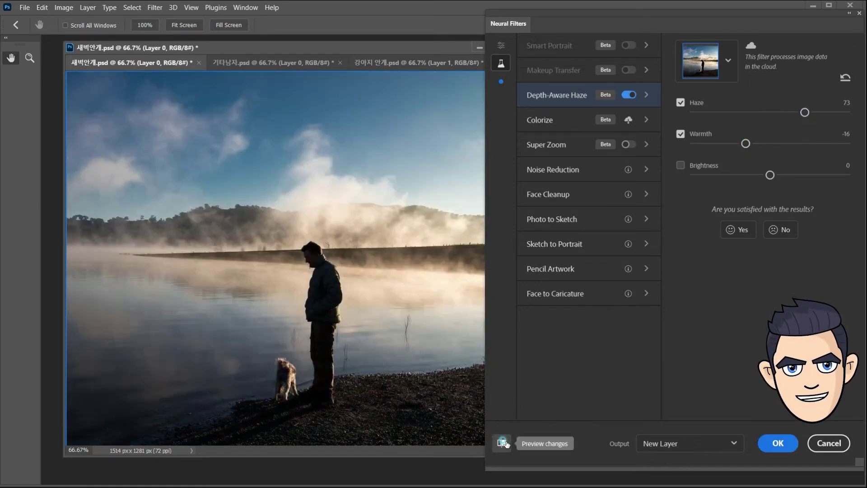
{"action": "left_click", "coordinate": [505, 444]}
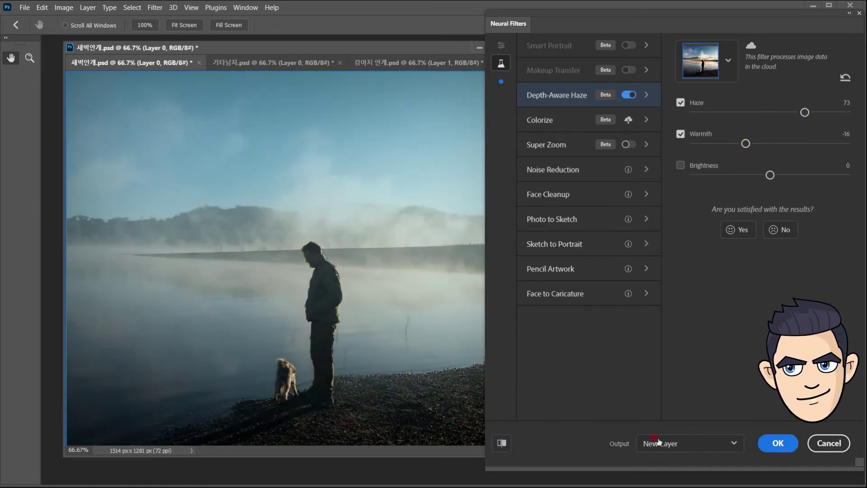
{"action": "left_click", "coordinate": [775, 444]}
{"action": "key", "text": "ctrl+Tab"}
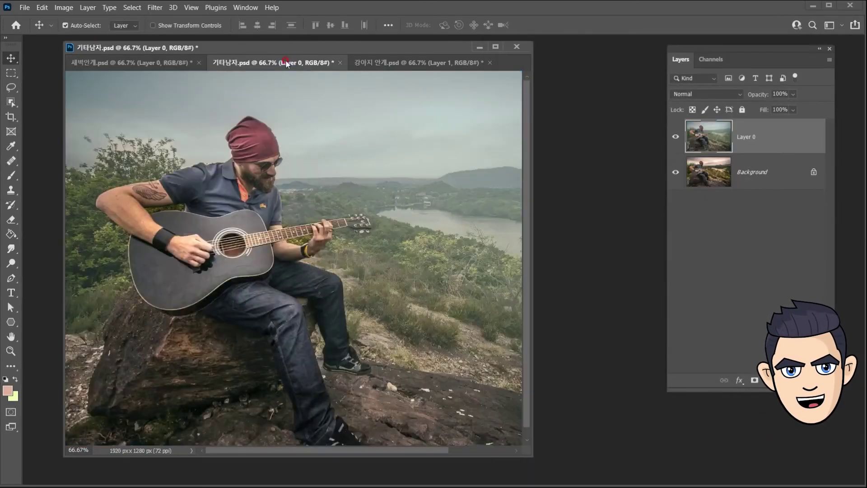
Toggle the guitar photo's effect layer twice to compare it with the original.
{"action": "left_click", "coordinate": [675, 137]}
{"action": "left_click", "coordinate": [676, 137]}
{"action": "left_click", "coordinate": [676, 137]}
{"action": "left_click", "coordinate": [676, 137]}
In the foggy dogs photo, toggle the fog layer to compare against the original.
{"action": "key", "text": "ctrl+Tab"}
{"action": "left_click", "coordinate": [676, 137]}
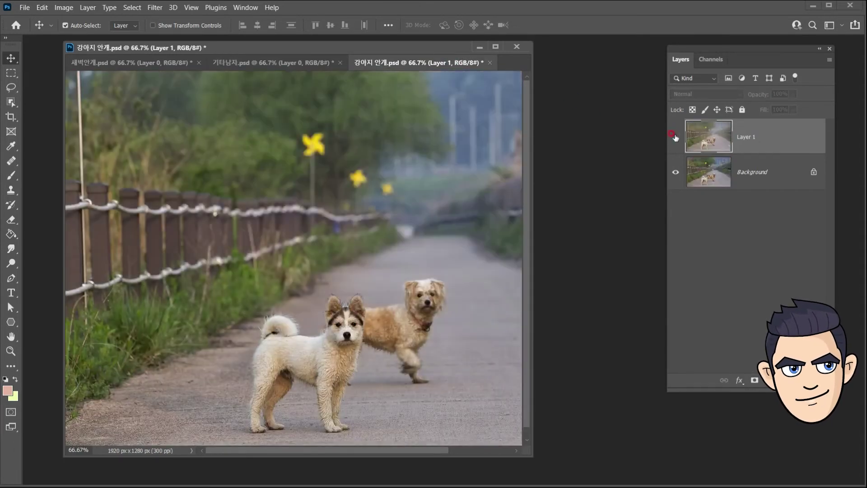
{"action": "left_click", "coordinate": [675, 137]}
{"action": "left_click", "coordinate": [676, 137]}
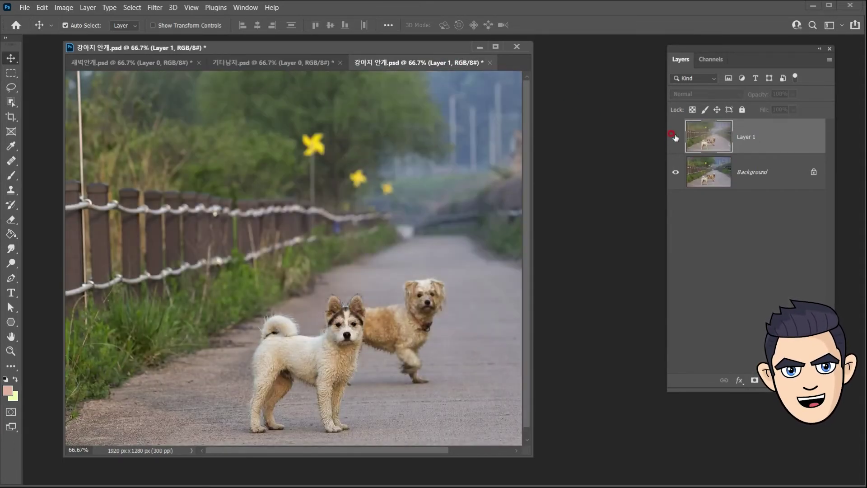
{"action": "left_click", "coordinate": [676, 137]}
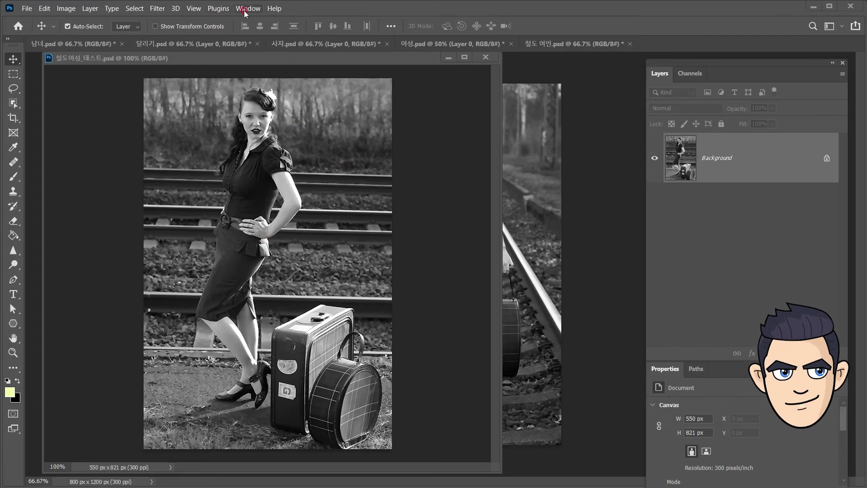
{"action": "left_click", "coordinate": [158, 9]}
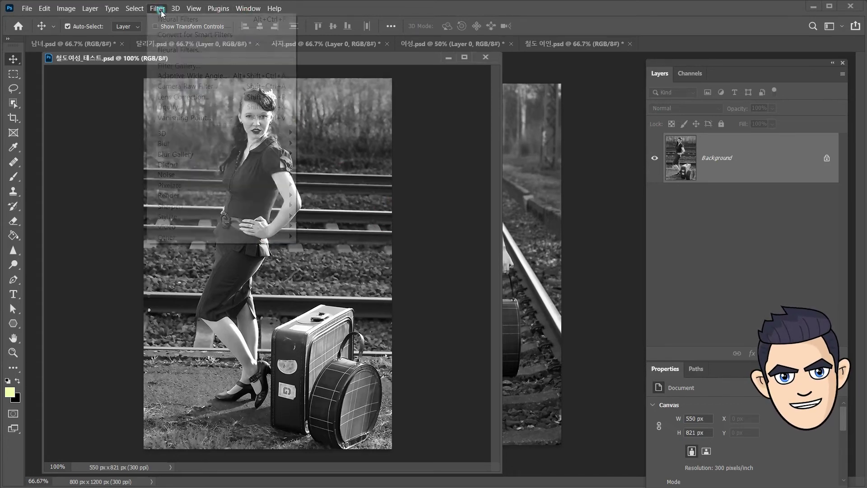
Turn on Colorize and set focal points: dark red on the hatbox, blue on the suitcase.
{"action": "left_click", "coordinate": [172, 55]}
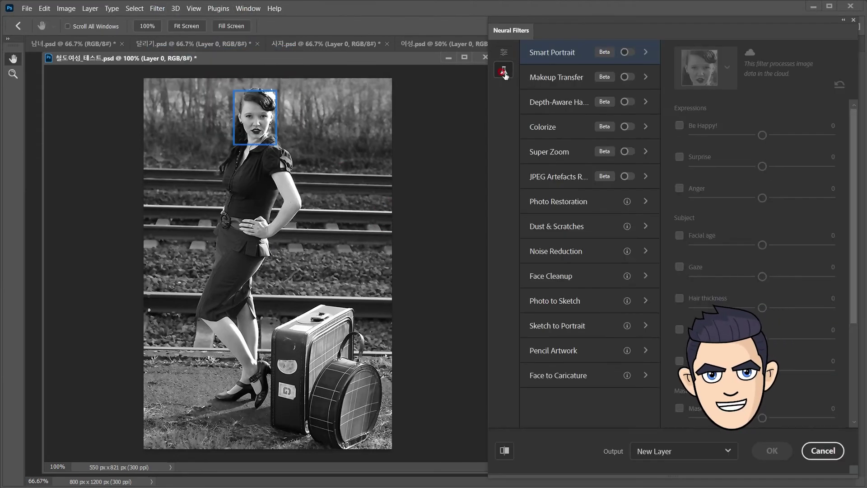
{"action": "left_click", "coordinate": [627, 126]}
{"action": "left_click", "coordinate": [275, 99]}
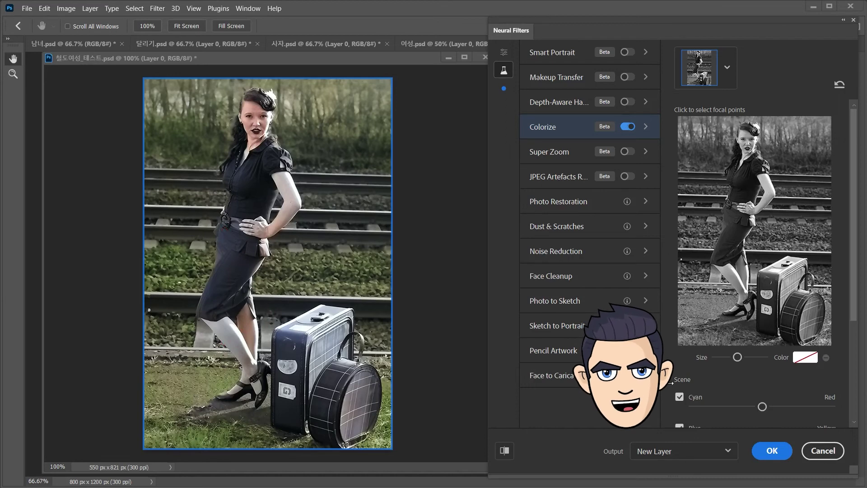
{"action": "left_click", "coordinate": [805, 357]}
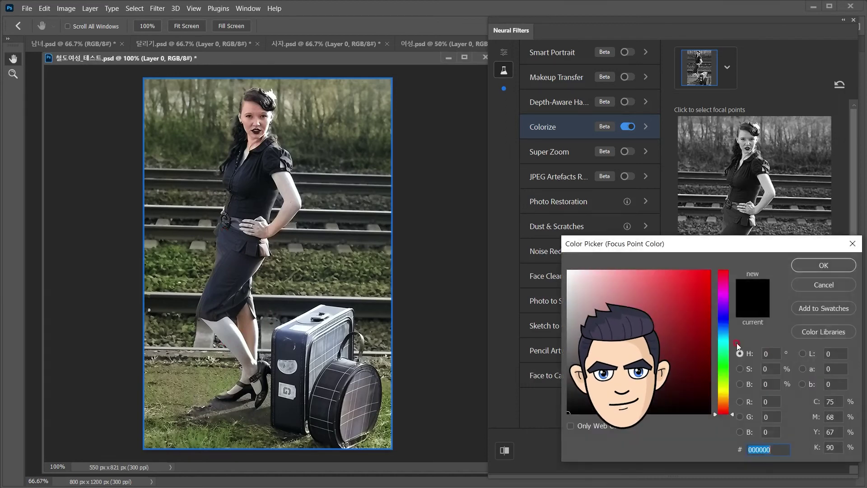
{"action": "left_click", "coordinate": [823, 265]}
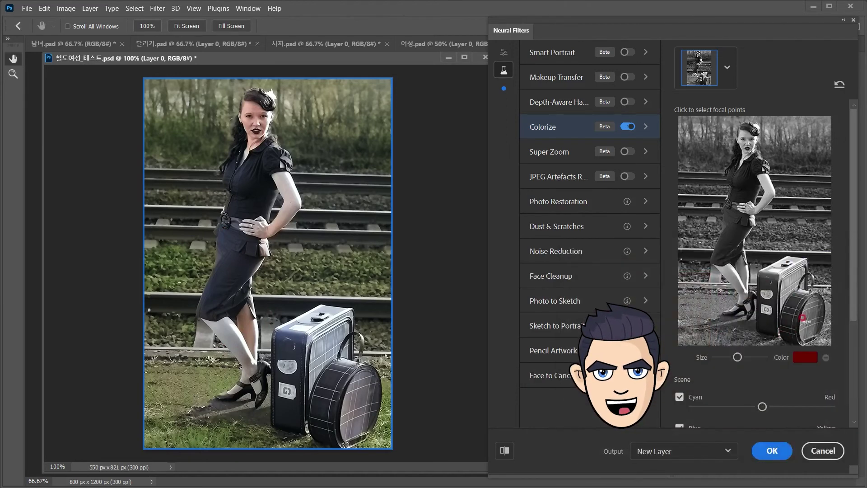
{"action": "left_click", "coordinate": [805, 358]}
{"action": "left_click", "coordinate": [822, 265]}
Add peach skin-tone focal points on her leg and arms, then apply Colorize.
{"action": "left_click", "coordinate": [809, 317]}
{"action": "left_click", "coordinate": [729, 275]}
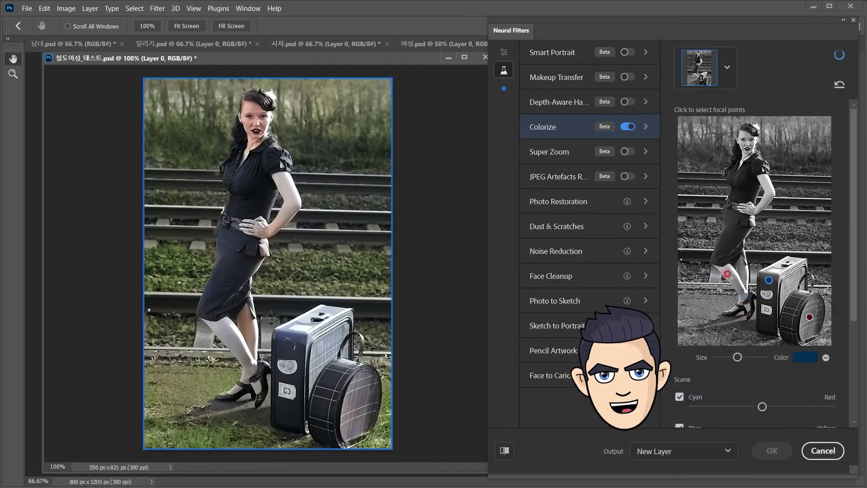
{"action": "left_click", "coordinate": [806, 357]}
{"action": "left_click", "coordinate": [520, 290]}
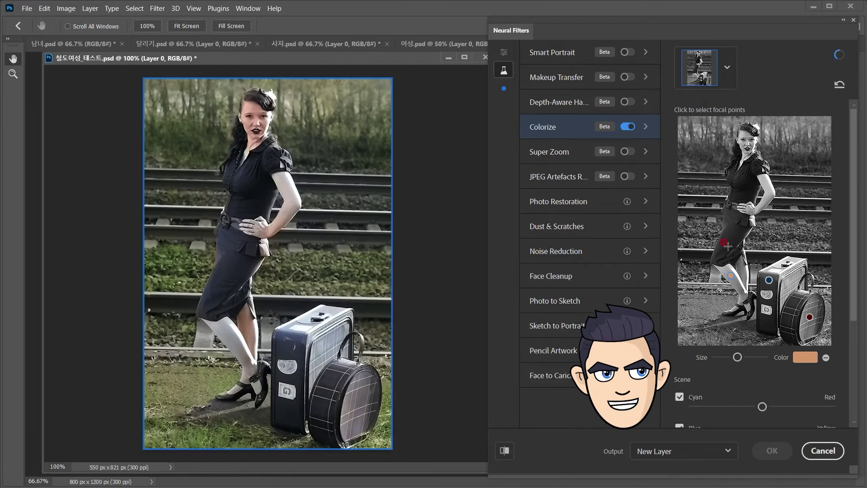
{"action": "left_click", "coordinate": [765, 183]}
{"action": "left_click", "coordinate": [826, 357]}
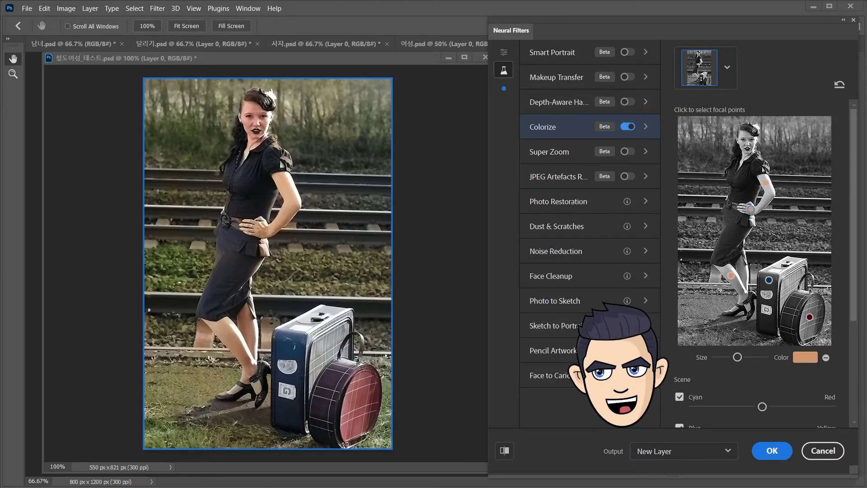
{"action": "left_click", "coordinate": [770, 453]}
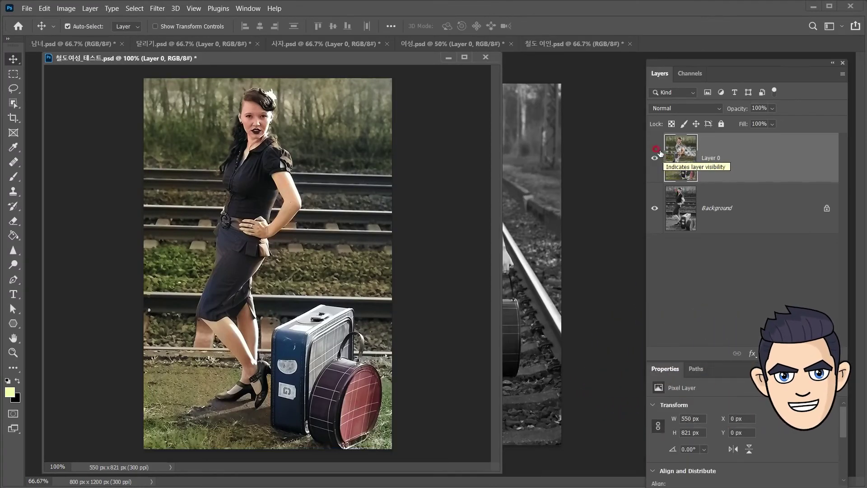
Toggle Layer 0 on the railway and sprinters photos to compare each colorized layer with its original.
{"action": "left_click", "coordinate": [654, 159], "text": "alt"}
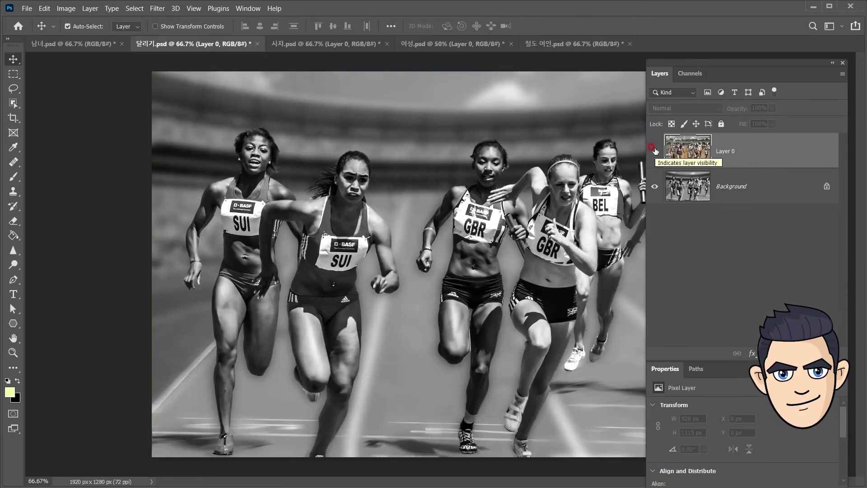
{"action": "left_click", "coordinate": [655, 149]}
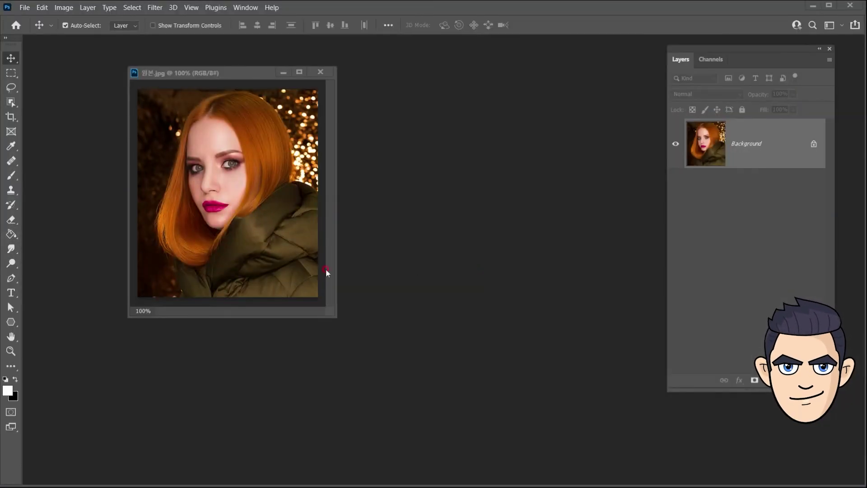
Zoom into the portrait's face up to 300% to inspect it, then return to 100%.
{"action": "left_click", "coordinate": [10, 350]}
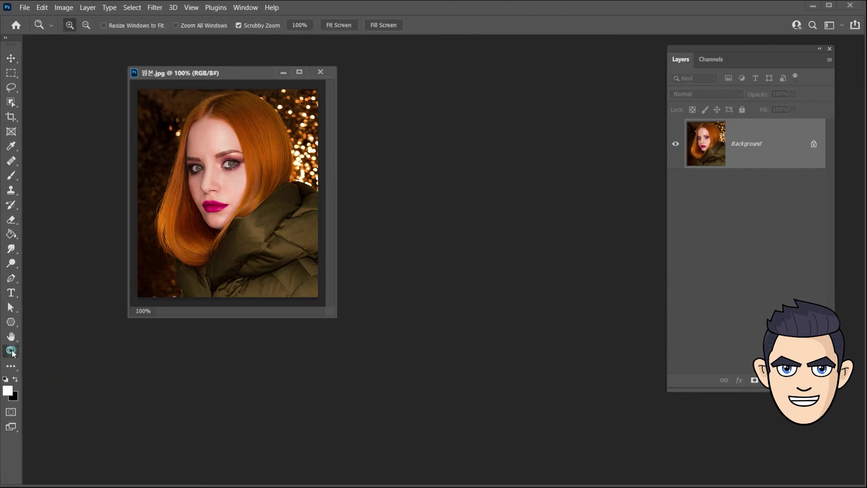
{"action": "left_click", "coordinate": [219, 169]}
{"action": "left_click", "coordinate": [222, 171]}
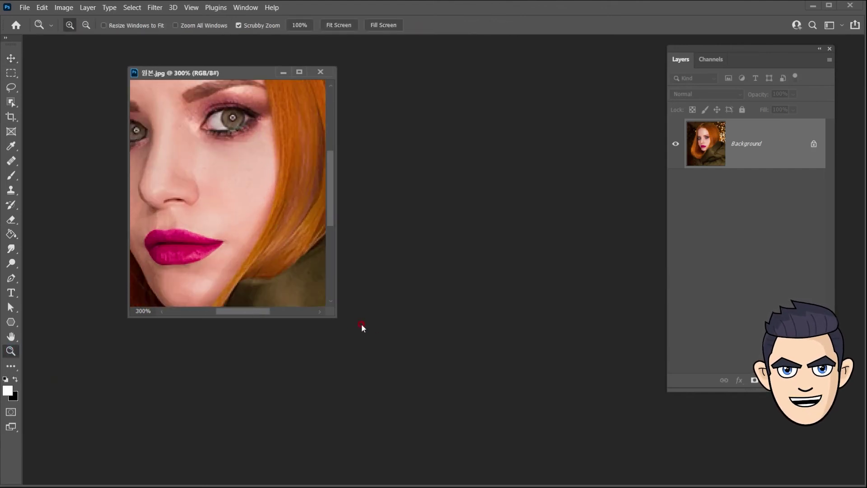
{"action": "left_click_drag", "start_coordinate": [332, 314], "coordinate": [474, 460]}
{"action": "double_click", "coordinate": [11, 351]}
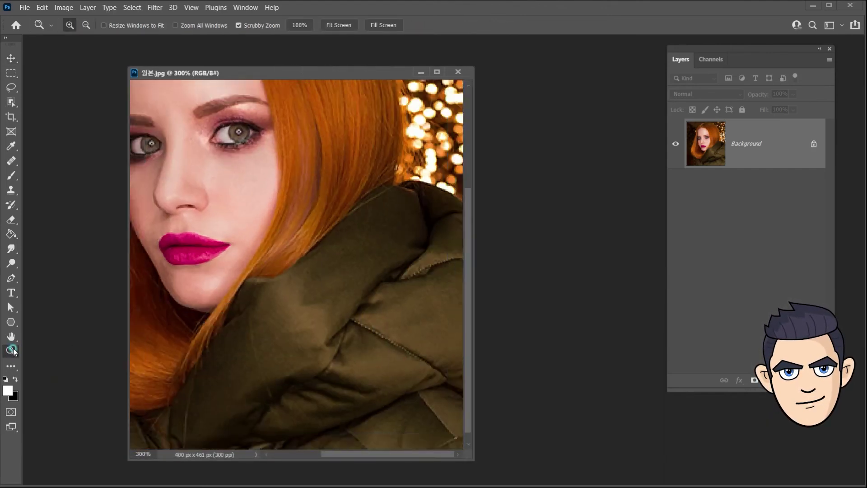
{"action": "left_click", "coordinate": [12, 58]}
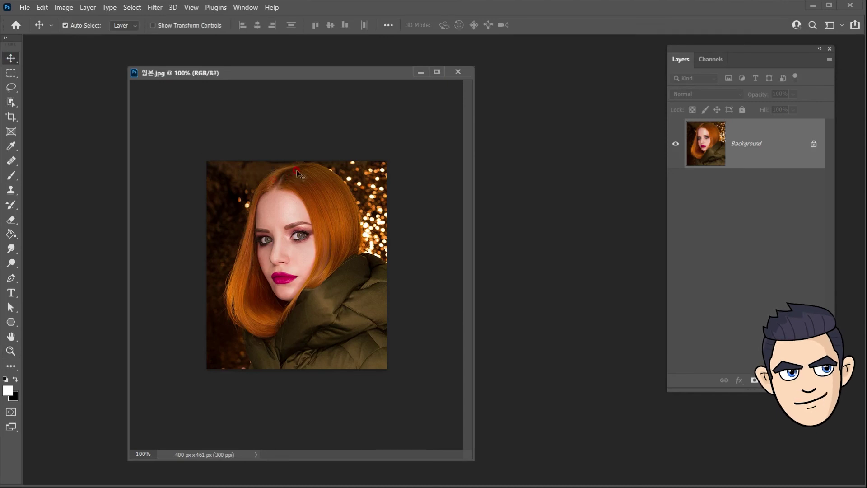
Duplicate the portrait as a new document named 수퍼줌 in its own floating window.
{"action": "right_click", "coordinate": [218, 73]}
{"action": "left_click", "coordinate": [233, 80]}
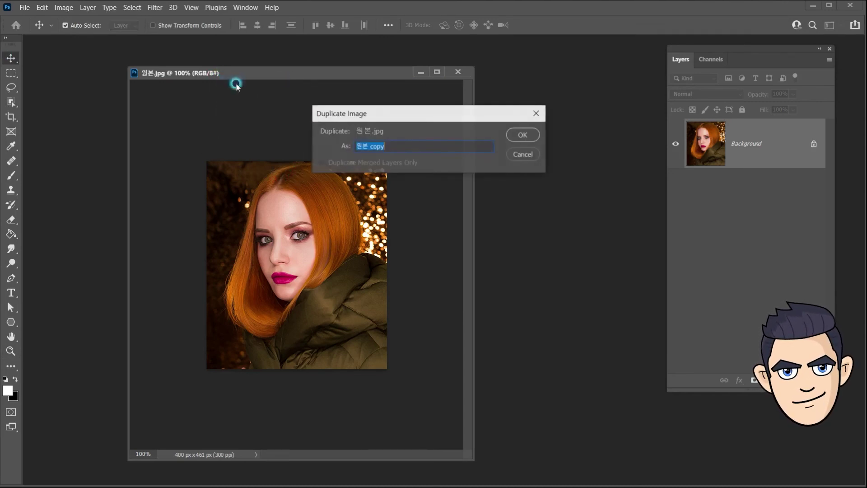
{"action": "type", "text": "수퍼"}
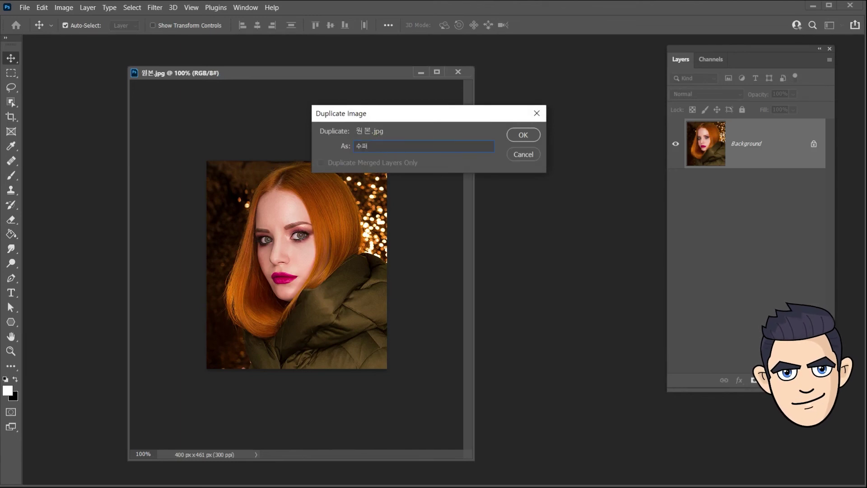
{"action": "type", "text": "줌"}
{"action": "key", "text": "Return"}
{"action": "left_click_drag", "start_coordinate": [246, 77], "coordinate": [445, 91]}
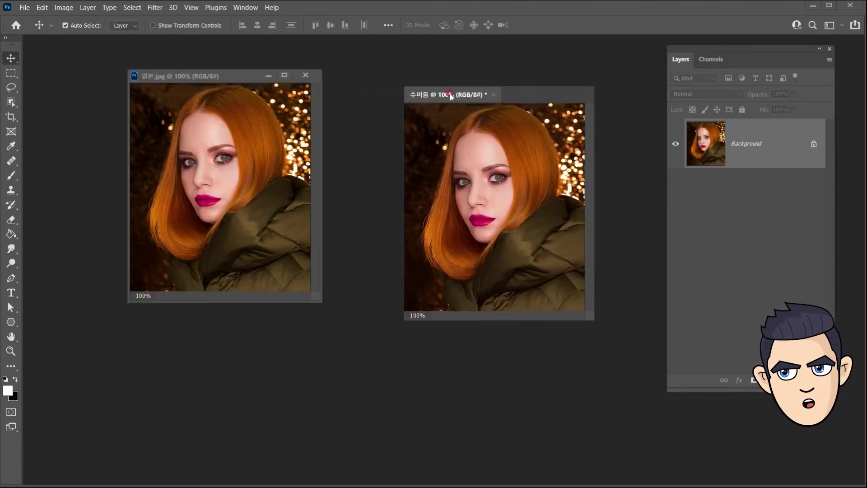
Resize 원본.jpg to triple width (400*3), giving 1200 × 1383 px.
{"action": "left_click", "coordinate": [222, 75]}
{"action": "left_click", "coordinate": [64, 7]}
{"action": "left_click", "coordinate": [87, 85]}
{"action": "left_click", "coordinate": [538, 151]}
{"action": "type", "text": "*"}
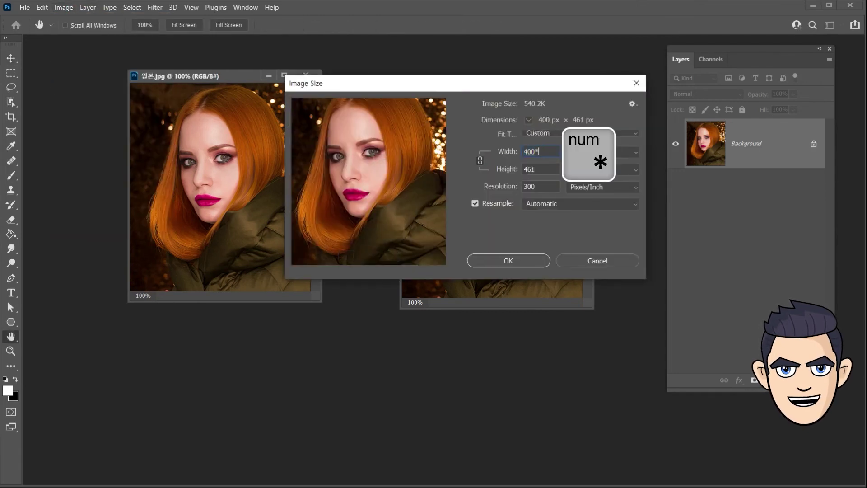
{"action": "type", "text": "3"}
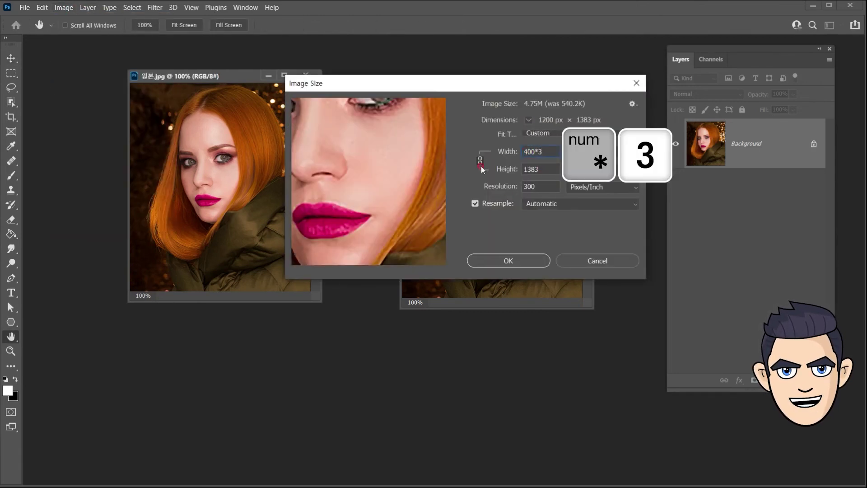
{"action": "left_click", "coordinate": [505, 259]}
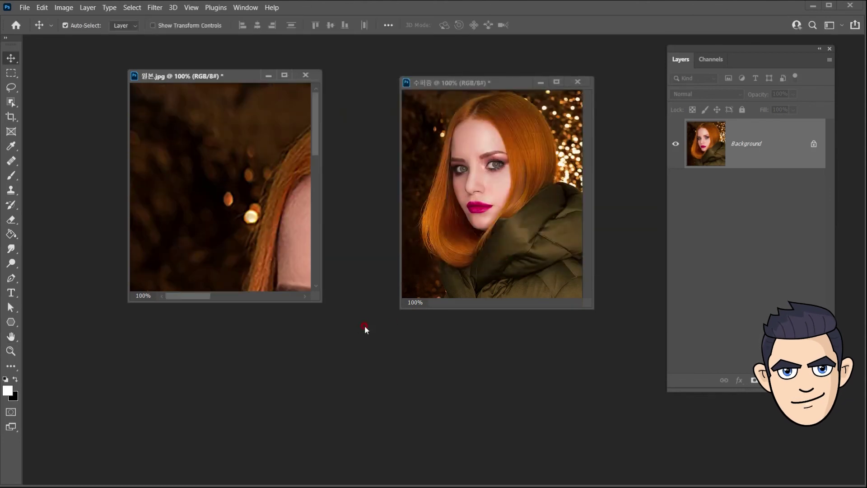
Arrange the 원본.jpg and 수퍼줌 windows side by side.
{"action": "left_click_drag", "start_coordinate": [319, 301], "coordinate": [597, 481]}
{"action": "left_click_drag", "start_coordinate": [362, 76], "coordinate": [247, 45]}
{"action": "left_click_drag", "start_coordinate": [285, 209], "coordinate": [210, 147]}
{"action": "key", "text": "z"}
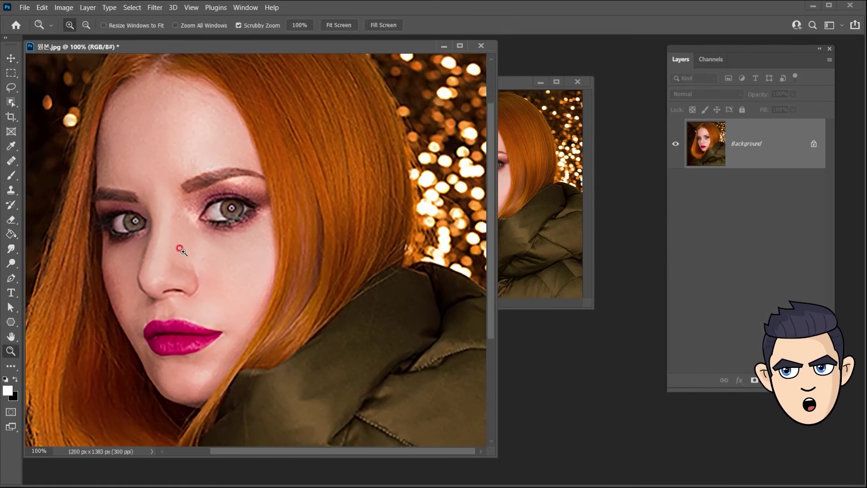
{"action": "left_click_drag", "start_coordinate": [506, 86], "coordinate": [507, 93]}
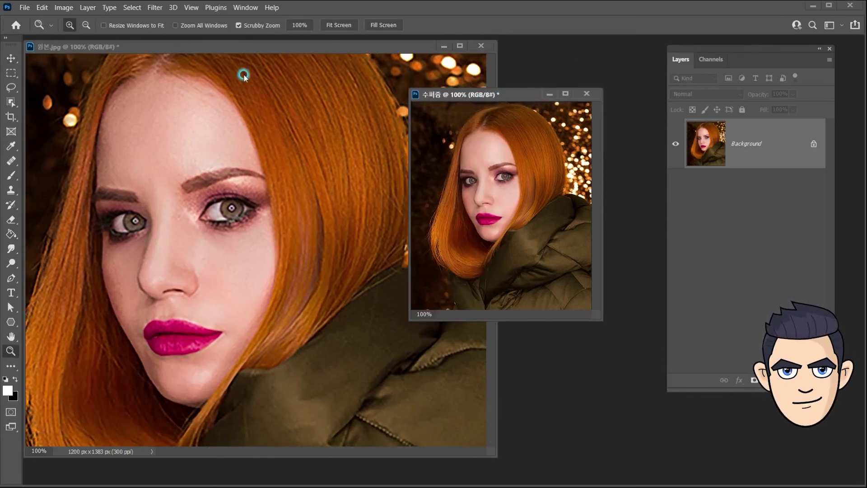
Extend the 수퍼줌 canvas to 400*3 by 461*3 (1200 × 1383 px) with black extension.
{"action": "left_click", "coordinate": [10, 58]}
{"action": "left_click", "coordinate": [64, 7]}
{"action": "left_click", "coordinate": [84, 97]}
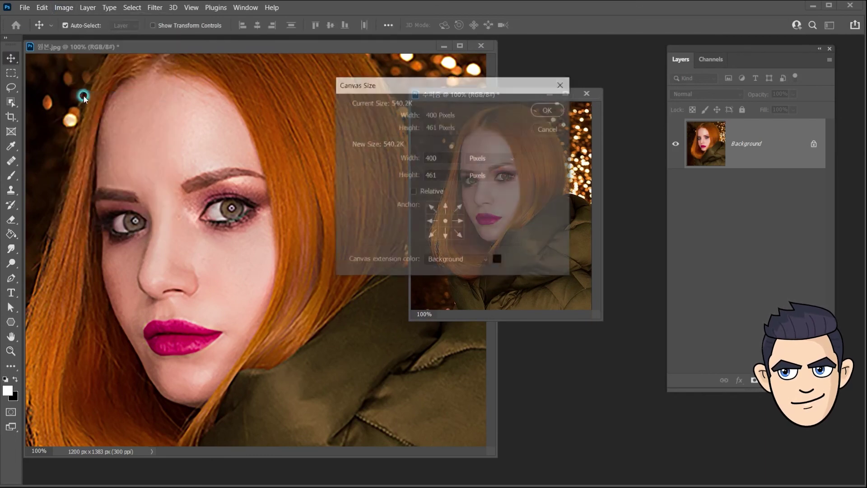
{"action": "left_click", "coordinate": [441, 158]}
{"action": "type", "text": "*"}
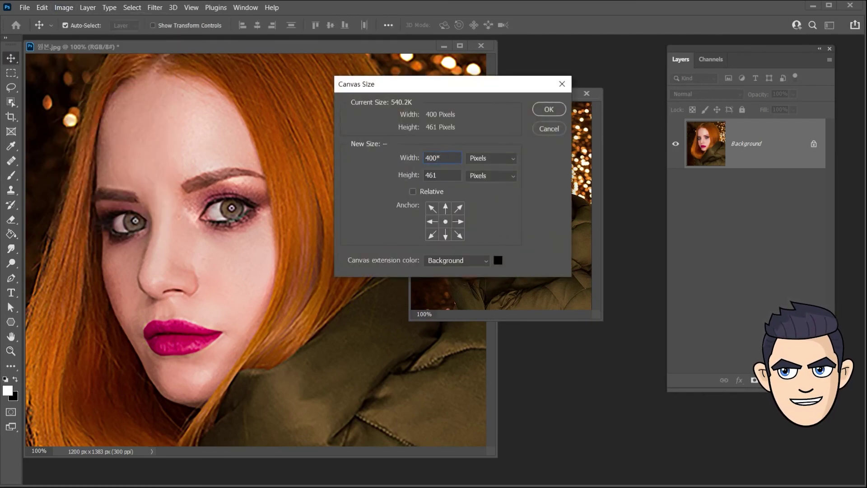
{"action": "type", "text": "3"}
{"action": "left_click", "coordinate": [441, 176]}
{"action": "type", "text": "*"}
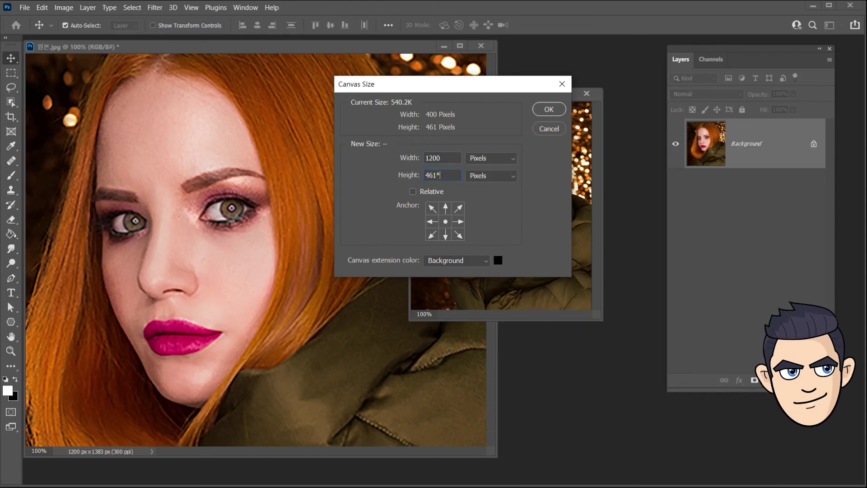
{"action": "left_click", "coordinate": [548, 109]}
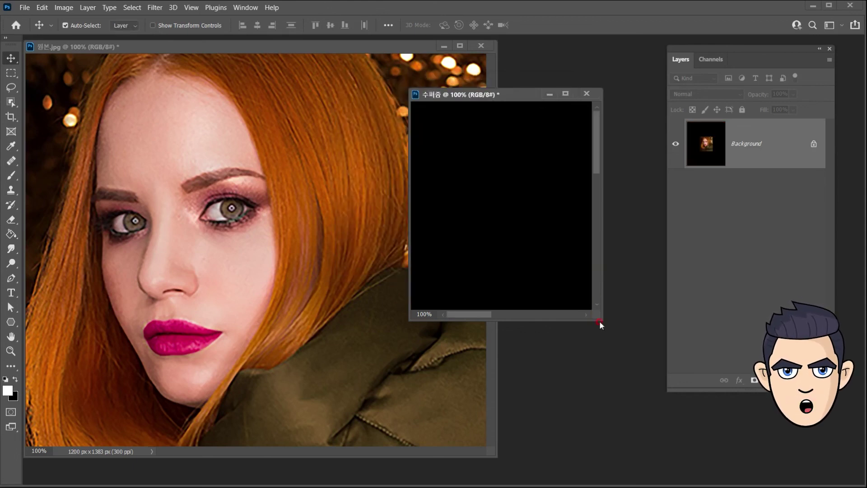
Fit the enlarged 수퍼줌 canvas on screen and bring up Neural Filters on it.
{"action": "key", "text": "ctrl+1"}
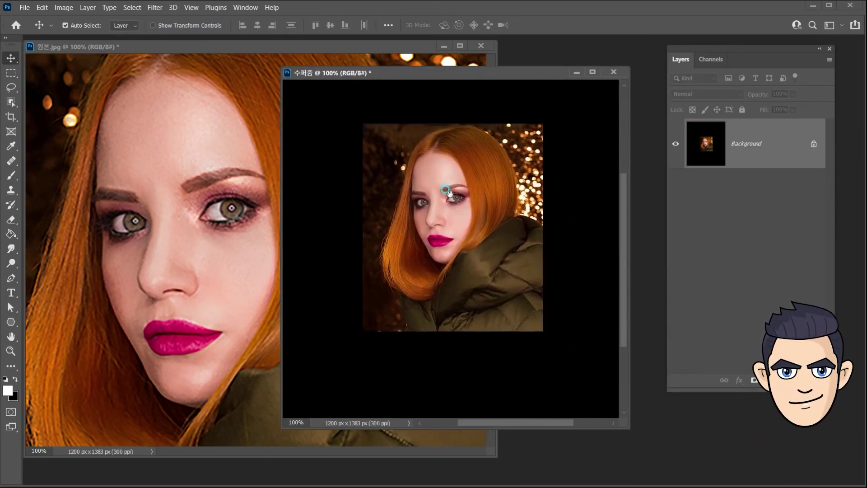
{"action": "left_click", "coordinate": [190, 51]}
{"action": "key", "text": "ctrl+alt+f"}
Apply the beta Super Zoom filter at 3x with Remove JPEG Artefacts, output as a new layer.
{"action": "left_click", "coordinate": [501, 63]}
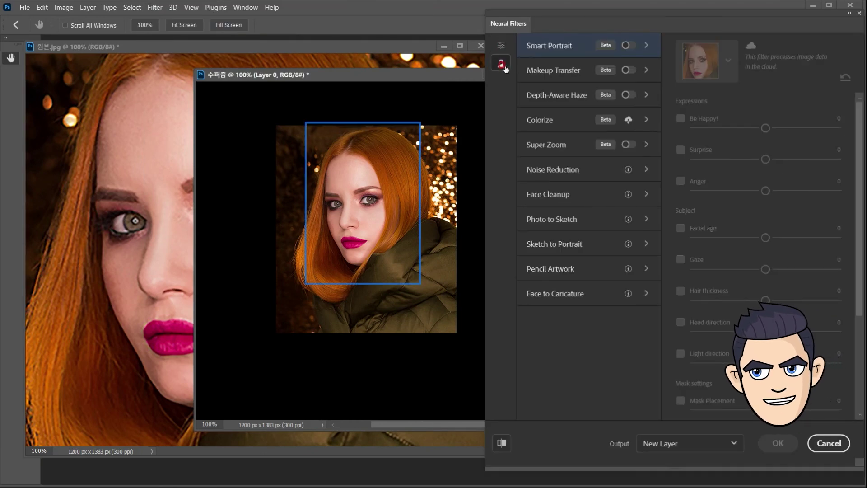
{"action": "left_click", "coordinate": [629, 144]}
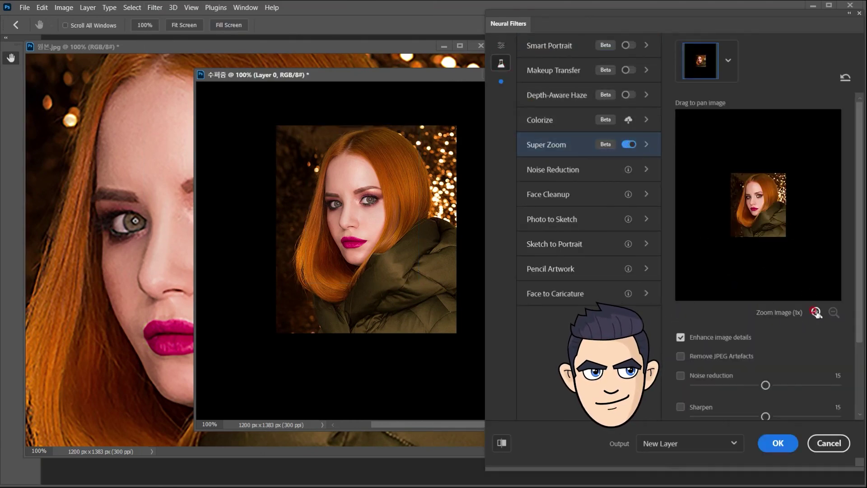
{"action": "left_click", "coordinate": [817, 312]}
{"action": "left_click", "coordinate": [816, 312]}
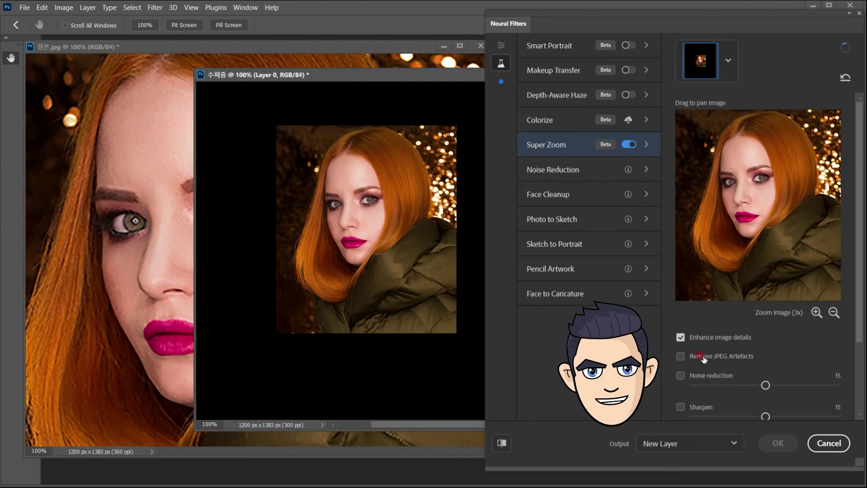
{"action": "left_click", "coordinate": [681, 357]}
{"action": "left_click", "coordinate": [775, 443]}
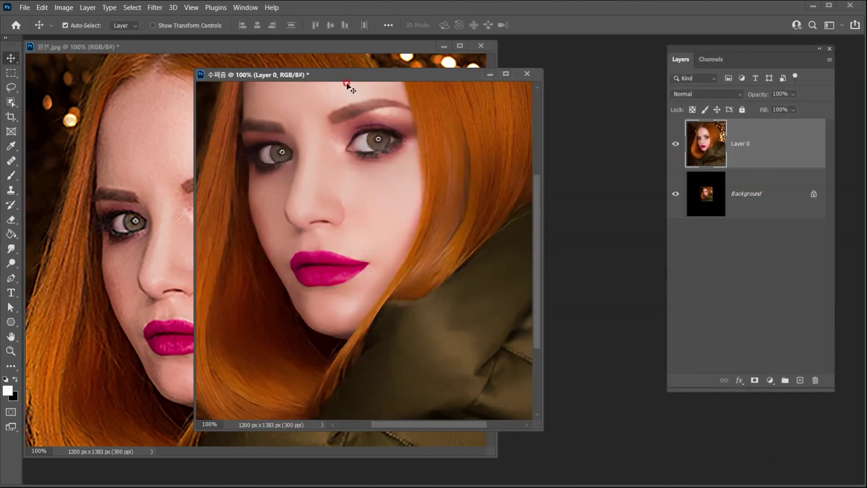
{"action": "left_click_drag", "start_coordinate": [347, 84], "coordinate": [412, 89]}
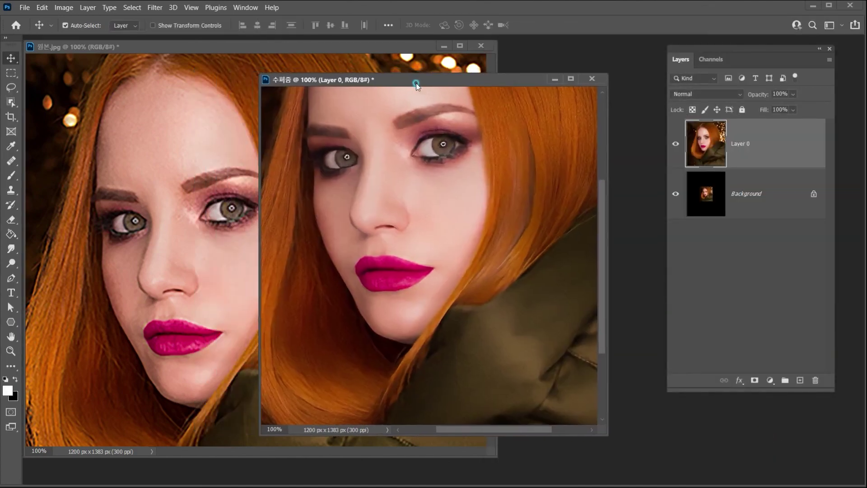
Rename Layer 0 to 'super zoom' and duplicate it into 원본.jpg.
{"action": "double_click", "coordinate": [740, 143]}
{"action": "type", "text": "super zoom"}
{"action": "right_click", "coordinate": [769, 154]}
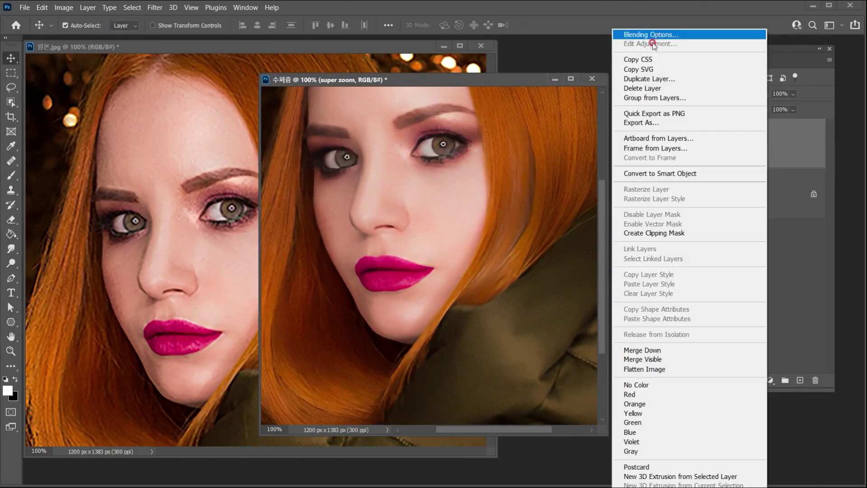
{"action": "left_click", "coordinate": [723, 79]}
{"action": "left_click", "coordinate": [493, 167]}
{"action": "left_click", "coordinate": [437, 180]}
{"action": "left_click", "coordinate": [551, 127]}
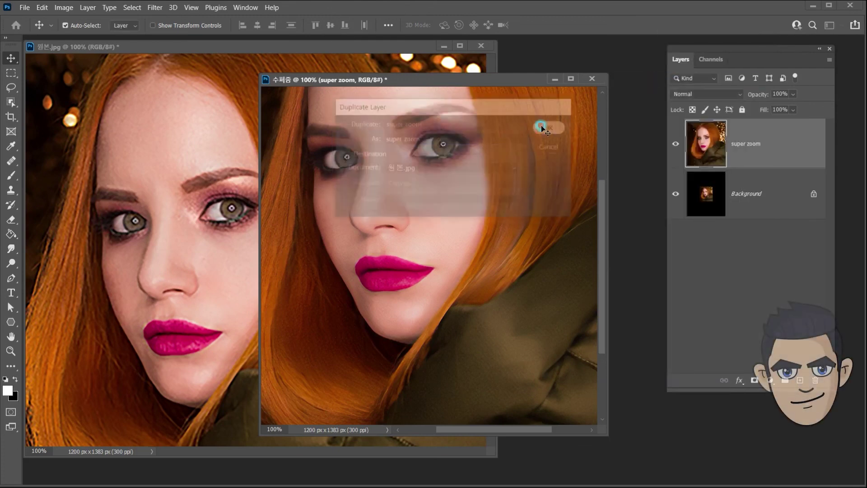
Toggle the super zoom layer repeatedly in 원본.jpg to compare it with the enlarged original.
{"action": "left_click_drag", "start_coordinate": [413, 46], "coordinate": [496, 55]}
{"action": "left_click", "coordinate": [675, 144]}
{"action": "left_click", "coordinate": [676, 144]}
{"action": "left_click", "coordinate": [676, 144]}
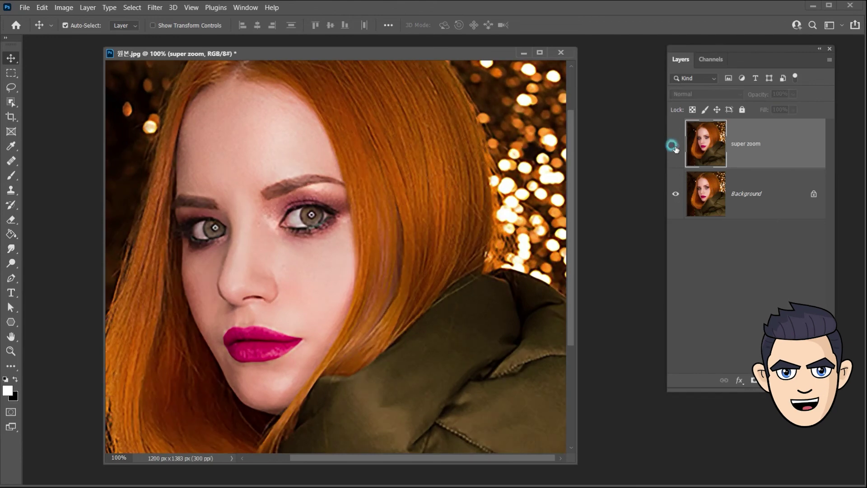
{"action": "left_click", "coordinate": [676, 144]}
{"action": "left_click", "coordinate": [675, 144]}
{"action": "left_click", "coordinate": [675, 144]}
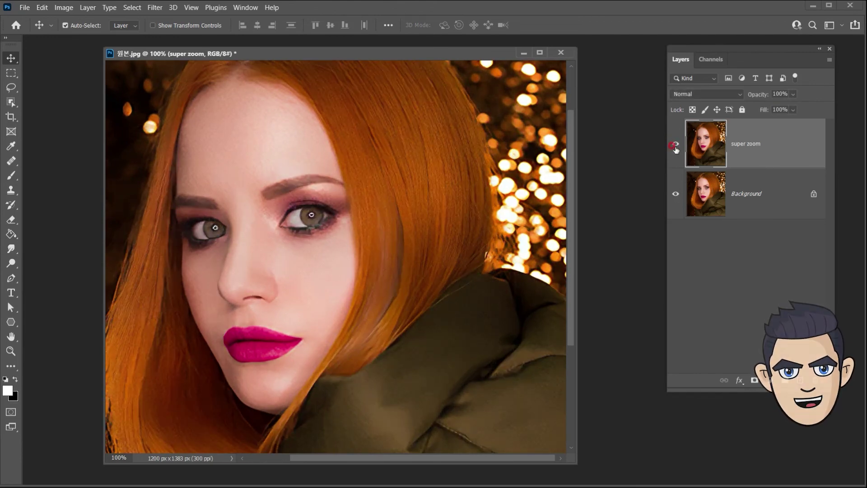